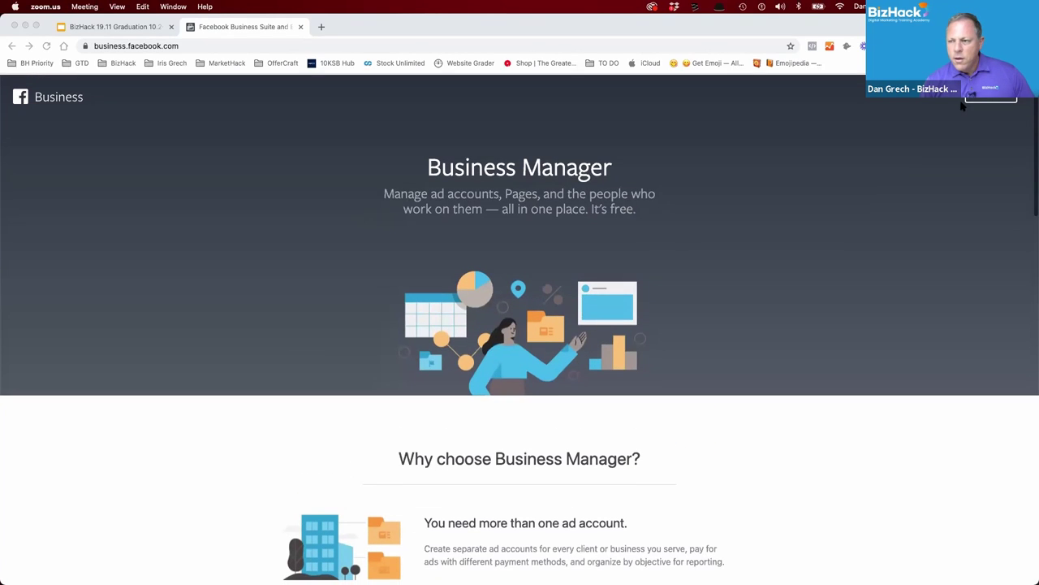
Log in to Business Manager with the saved account credentials.
{"action": "left_click", "coordinate": [531, 350]}
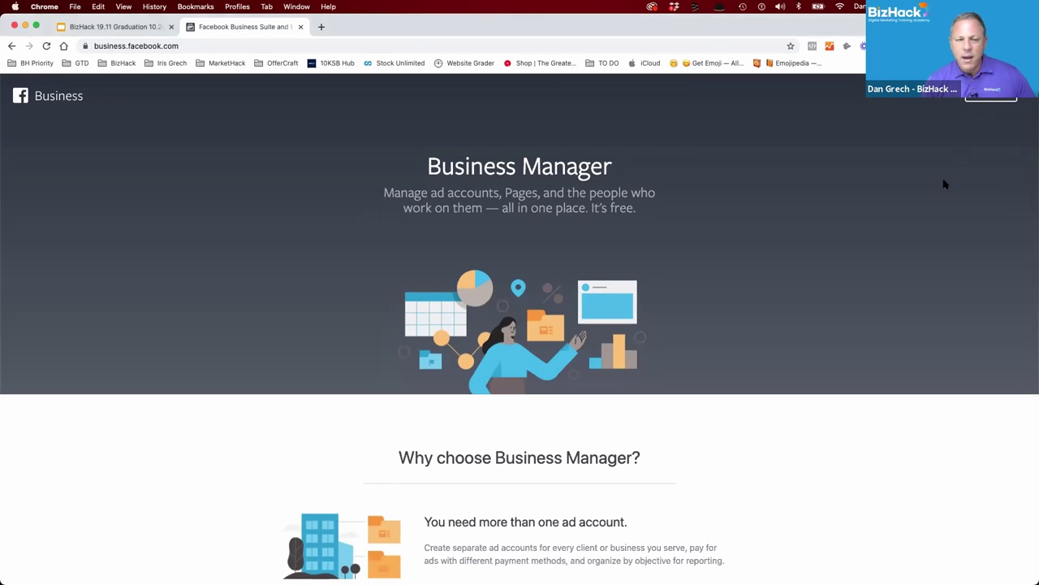
{"action": "left_click", "coordinate": [984, 96]}
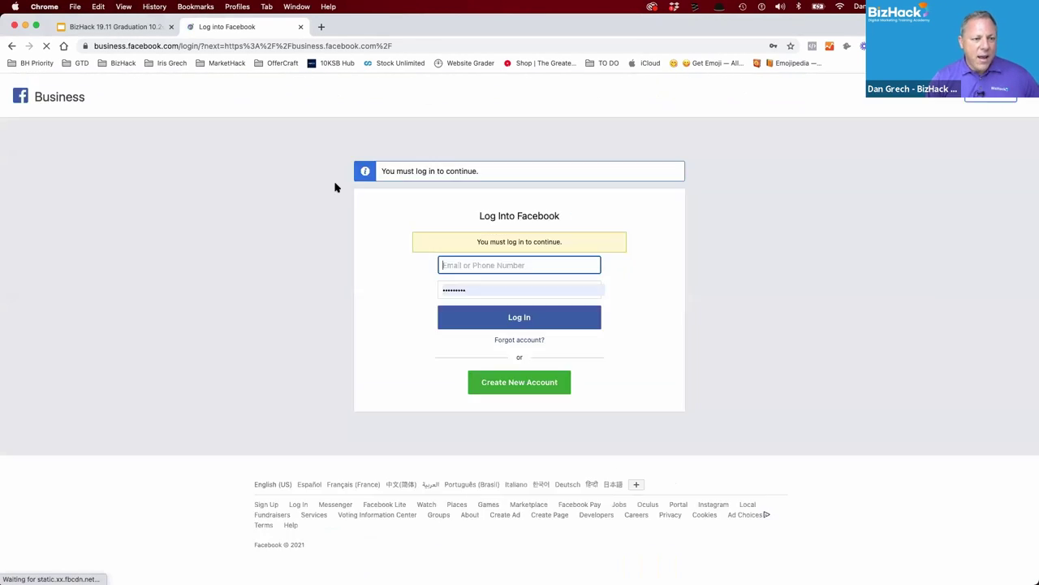
{"action": "left_click", "coordinate": [598, 266]}
{"action": "left_click", "coordinate": [542, 321]}
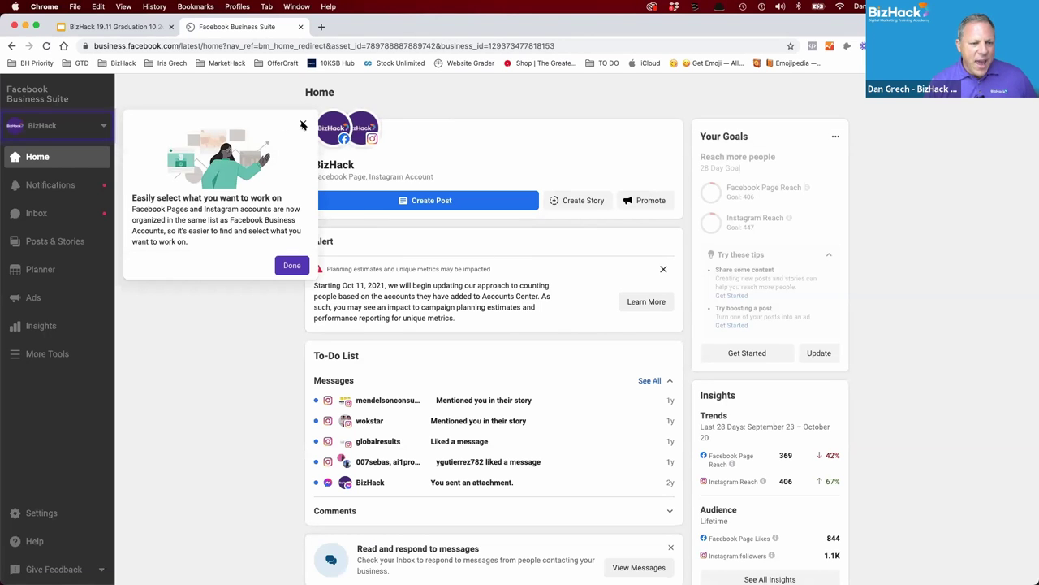
Dismiss the introductory tip and open the Audiences tool for the BizHack business account.
{"action": "left_click", "coordinate": [303, 123]}
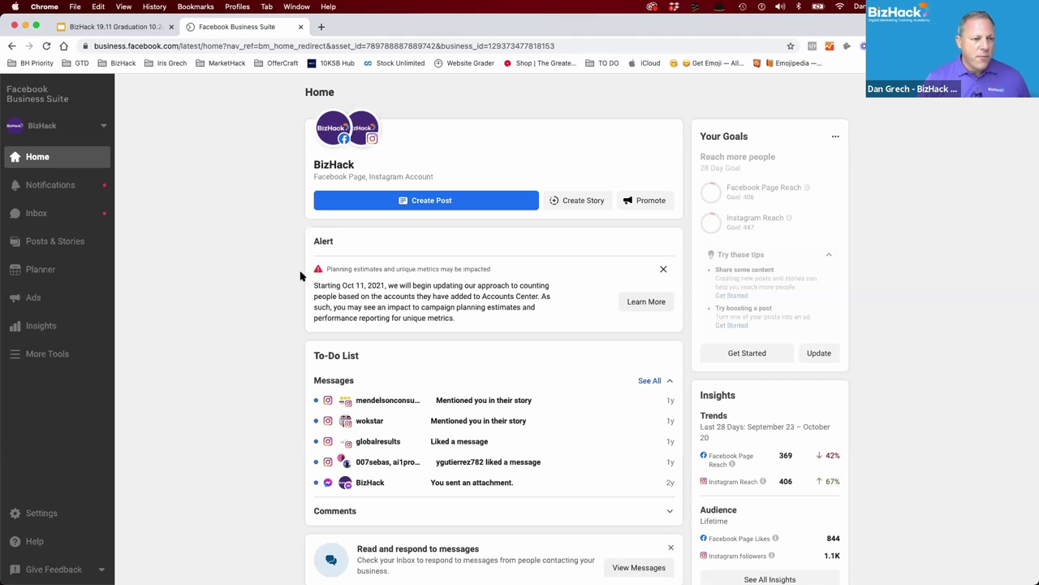
{"action": "left_click", "coordinate": [68, 355]}
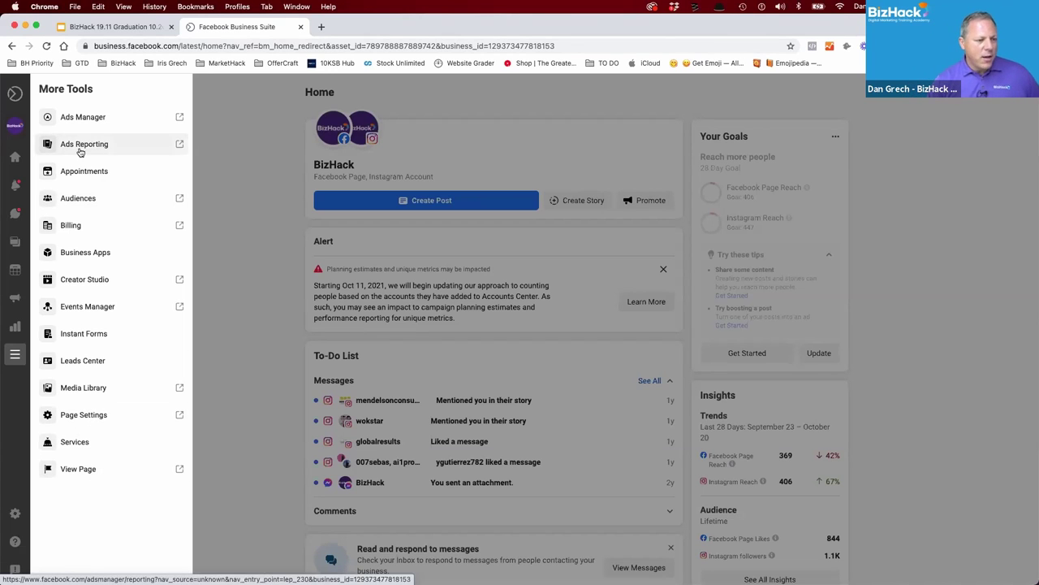
{"action": "left_click", "coordinate": [84, 198]}
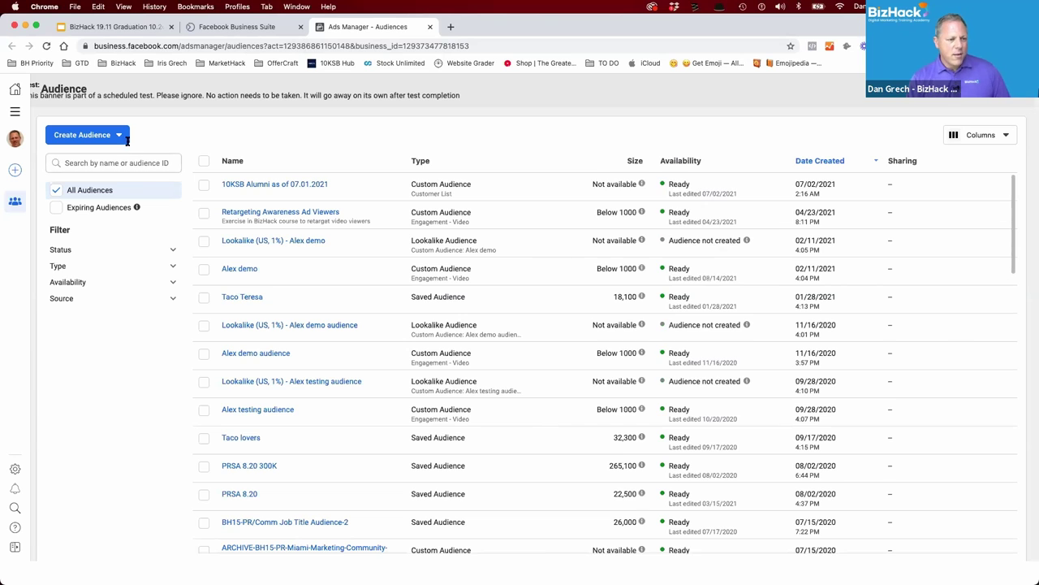
Start creating a custom audience with Video as its Facebook source.
{"action": "left_click", "coordinate": [89, 134]}
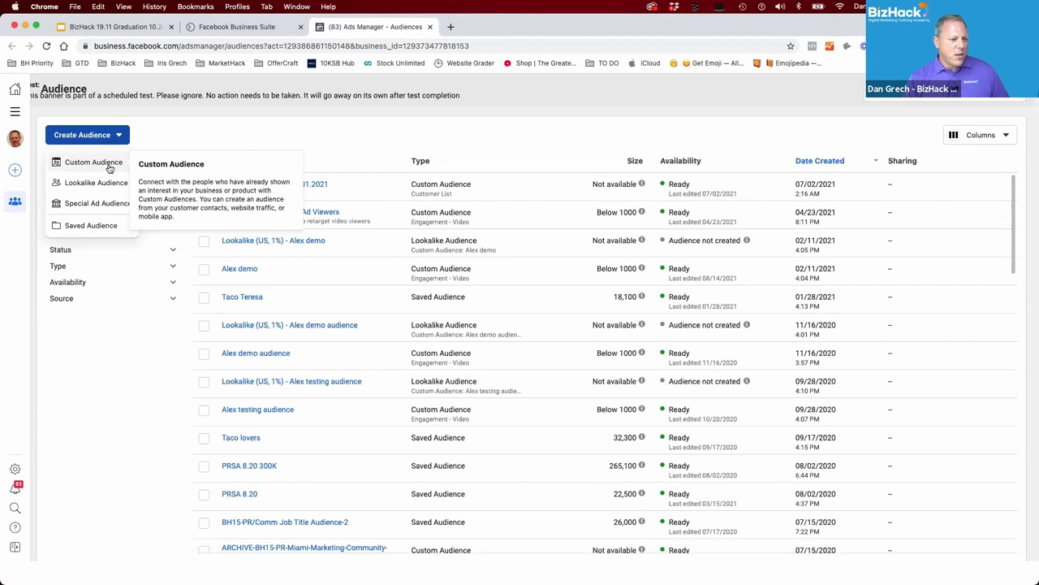
{"action": "mouse_move", "coordinate": [106, 208]}
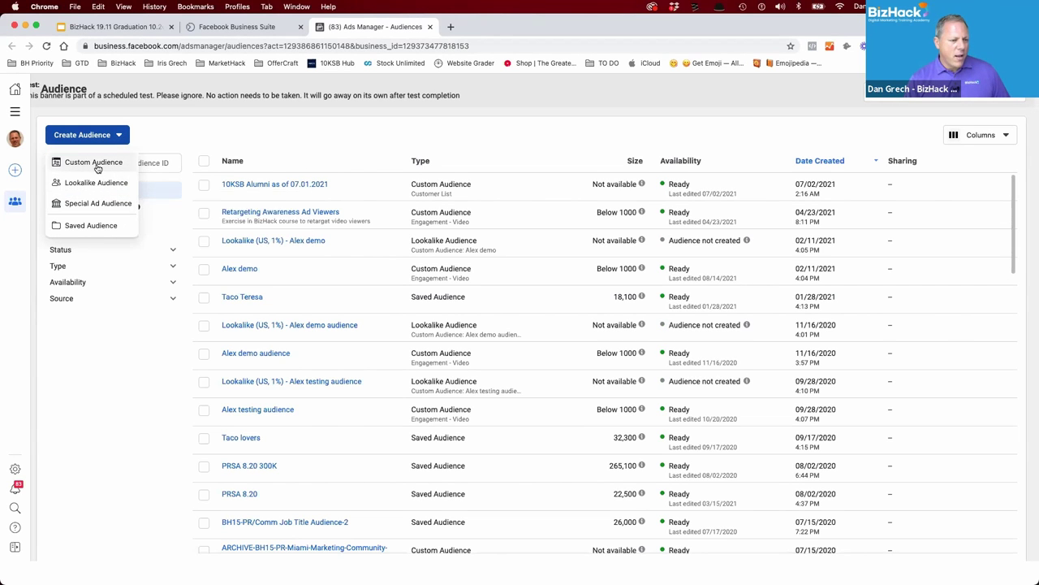
{"action": "mouse_move", "coordinate": [97, 164]}
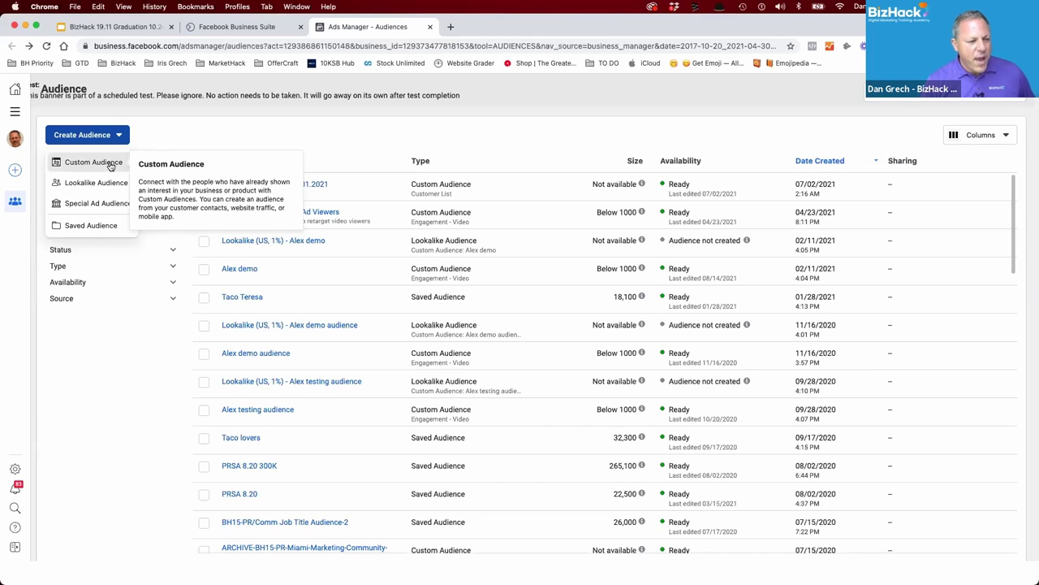
{"action": "left_click", "coordinate": [93, 162]}
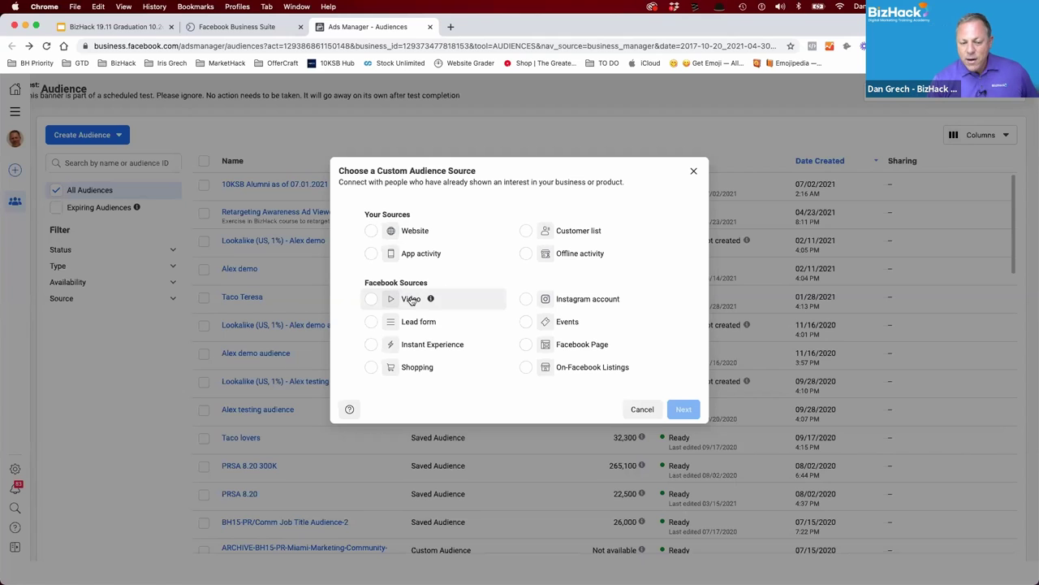
{"action": "left_click", "coordinate": [371, 300]}
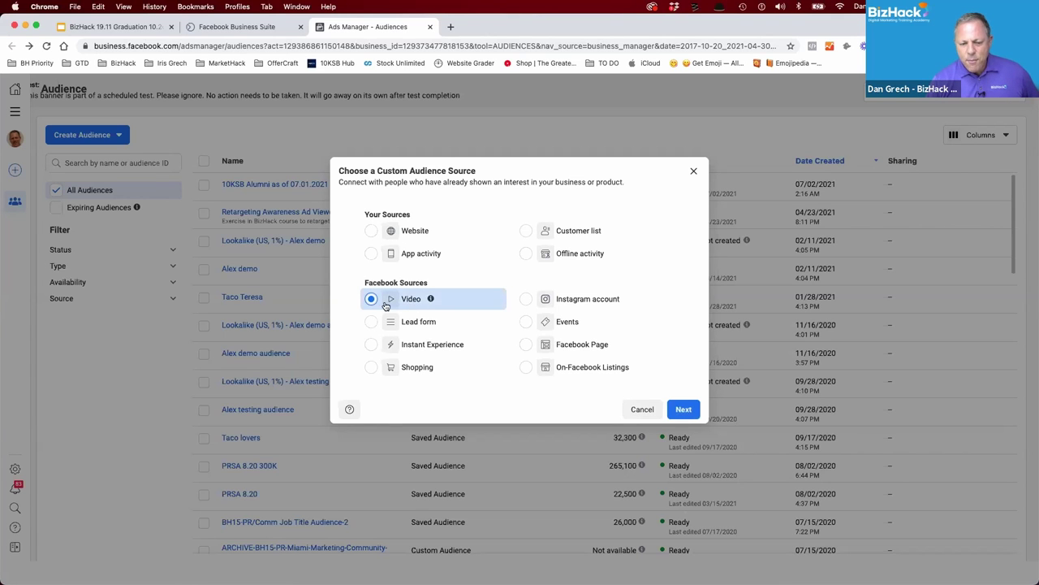
{"action": "left_click", "coordinate": [683, 409]}
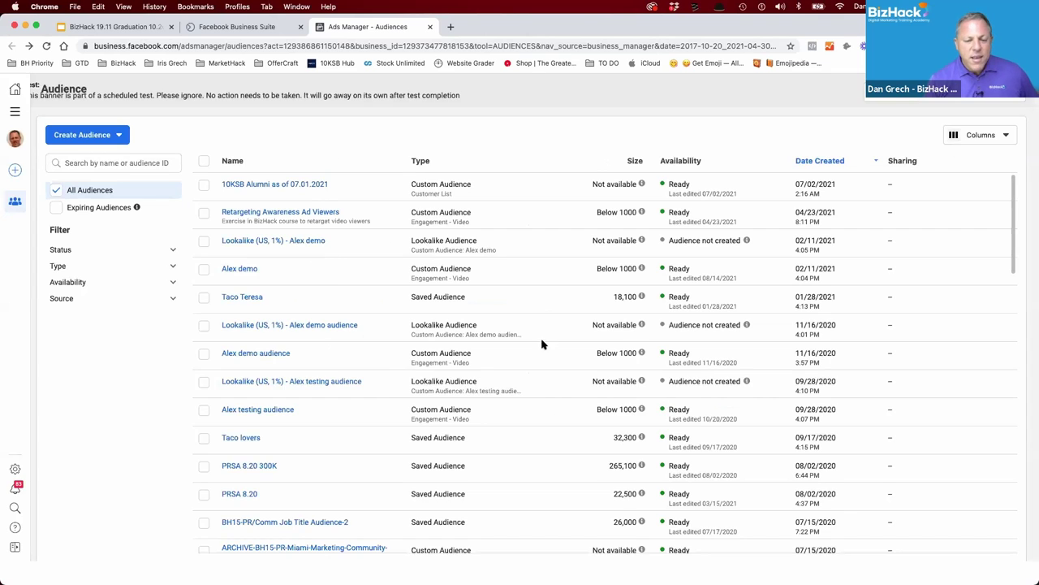
Set the engagement to people who viewed at least 3 seconds of your video and open the video selection.
{"action": "left_click", "coordinate": [424, 232]}
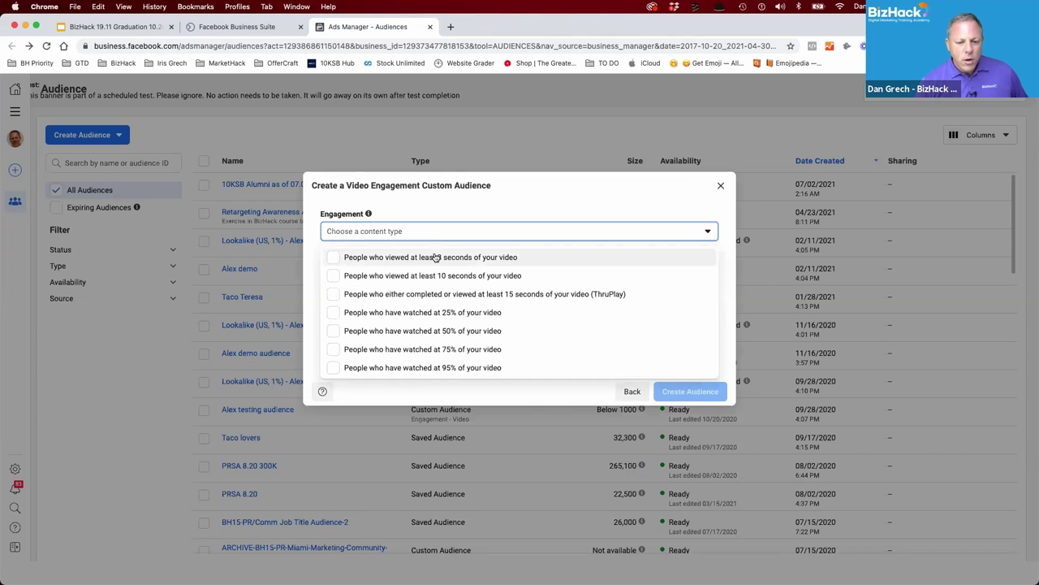
{"action": "left_click", "coordinate": [393, 256]}
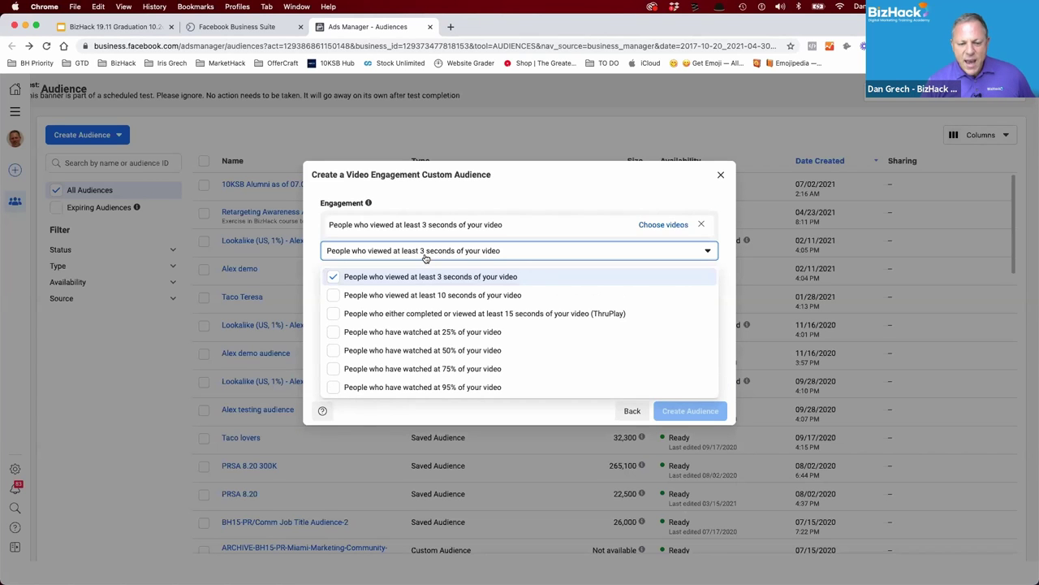
{"action": "left_click", "coordinate": [533, 198]}
{"action": "left_click", "coordinate": [662, 225]}
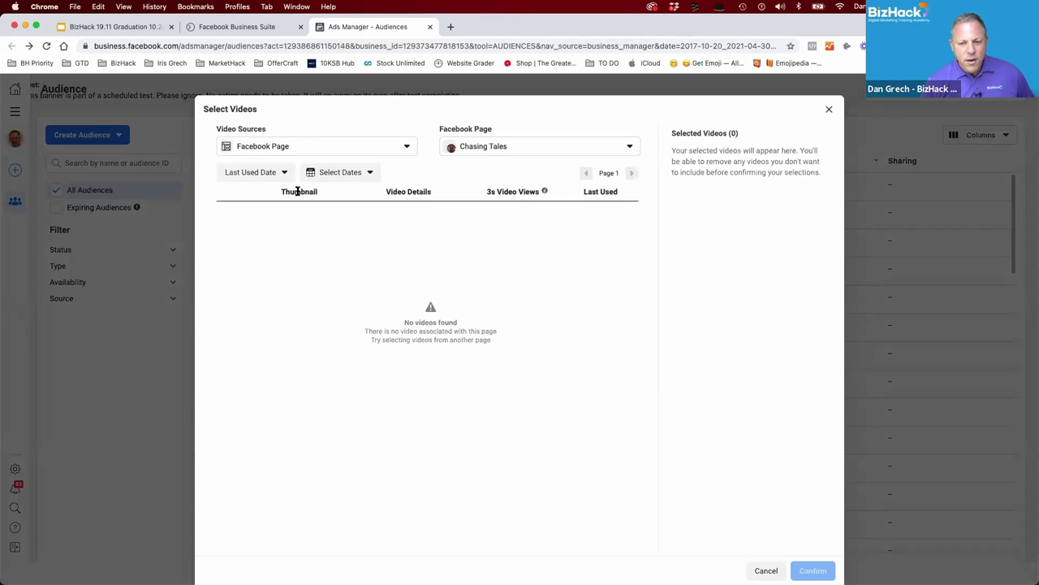
Look through the videos of the BizHack Facebook Page and cancel the selection without choosing any.
{"action": "left_click", "coordinate": [519, 149]}
{"action": "left_click", "coordinate": [471, 215]}
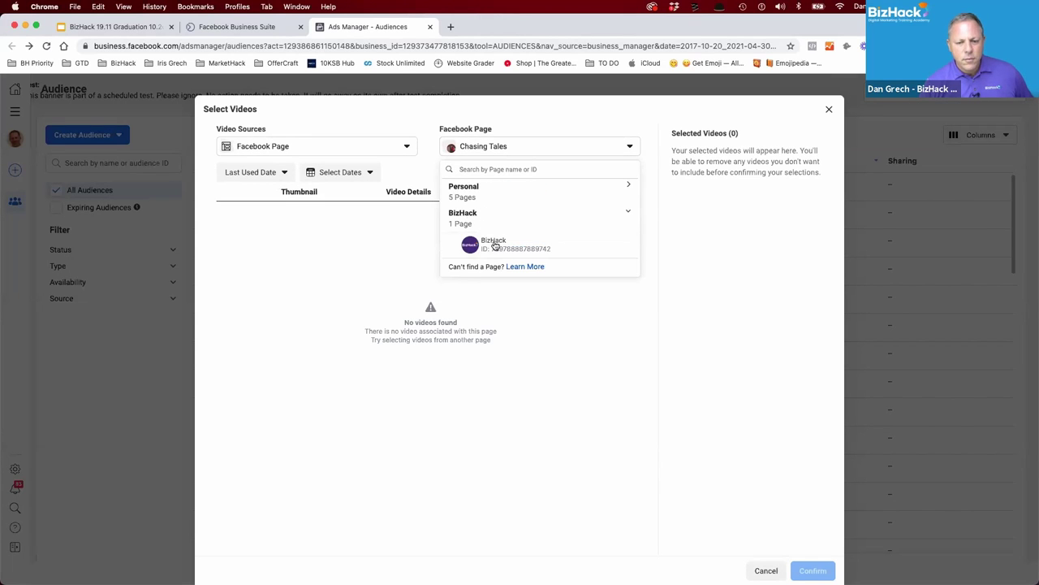
{"action": "left_click", "coordinate": [449, 243]}
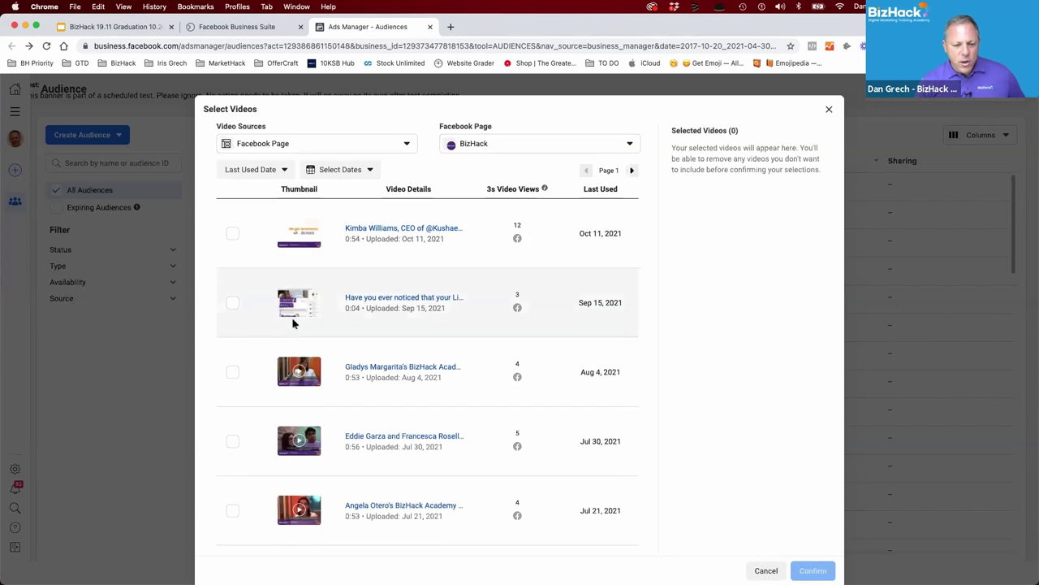
{"action": "scroll", "coordinate": [294, 323], "scroll_direction": "down", "scroll_amount": 2}
{"action": "scroll", "coordinate": [306, 333], "scroll_direction": "up", "scroll_amount": 2}
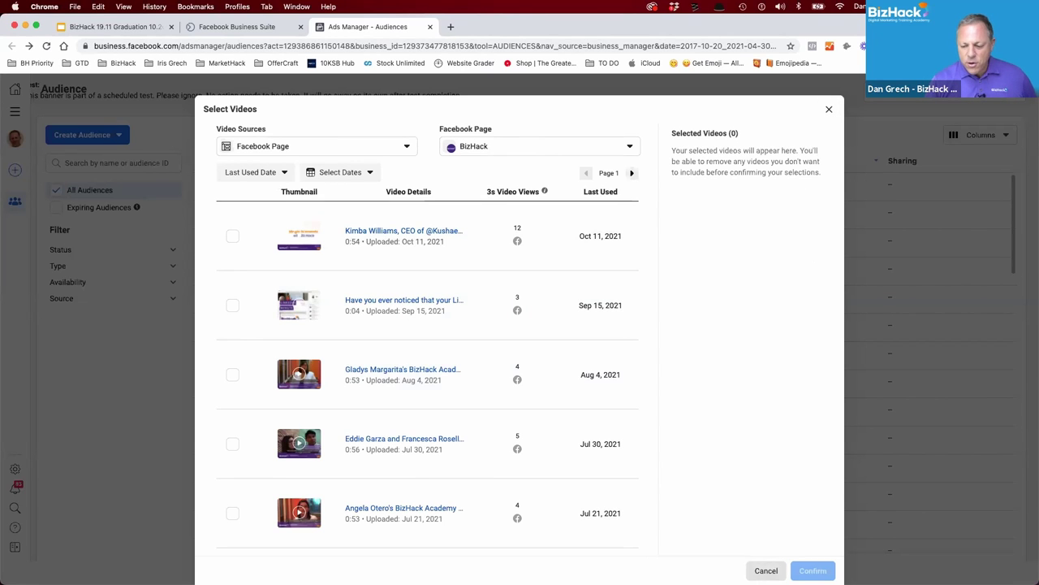
{"action": "left_click", "coordinate": [766, 570]}
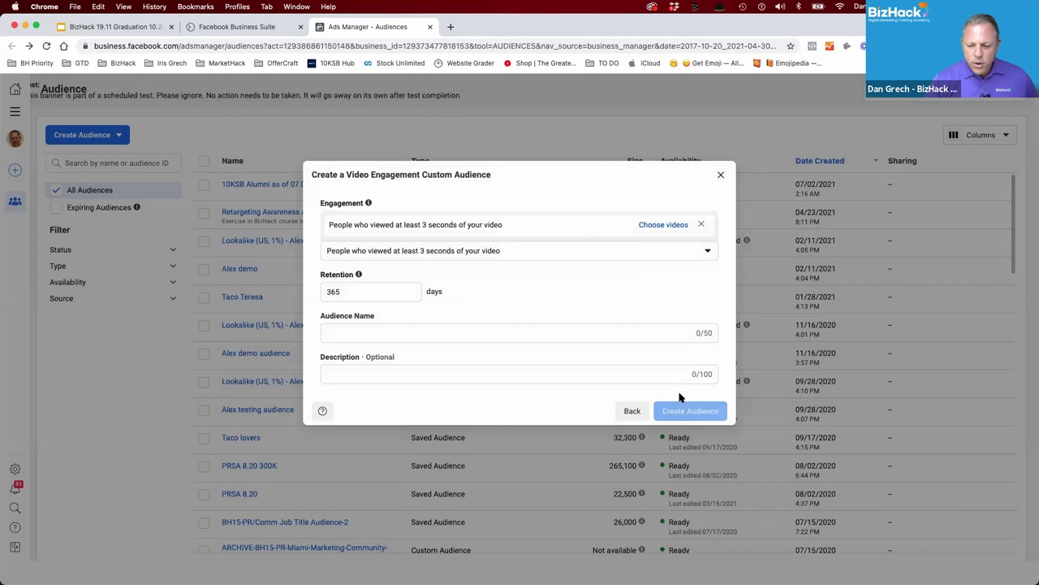
Switch the custom audience source to Instagram account, review its engagement event options, and leave without creating the audience.
{"action": "left_click", "coordinate": [631, 411]}
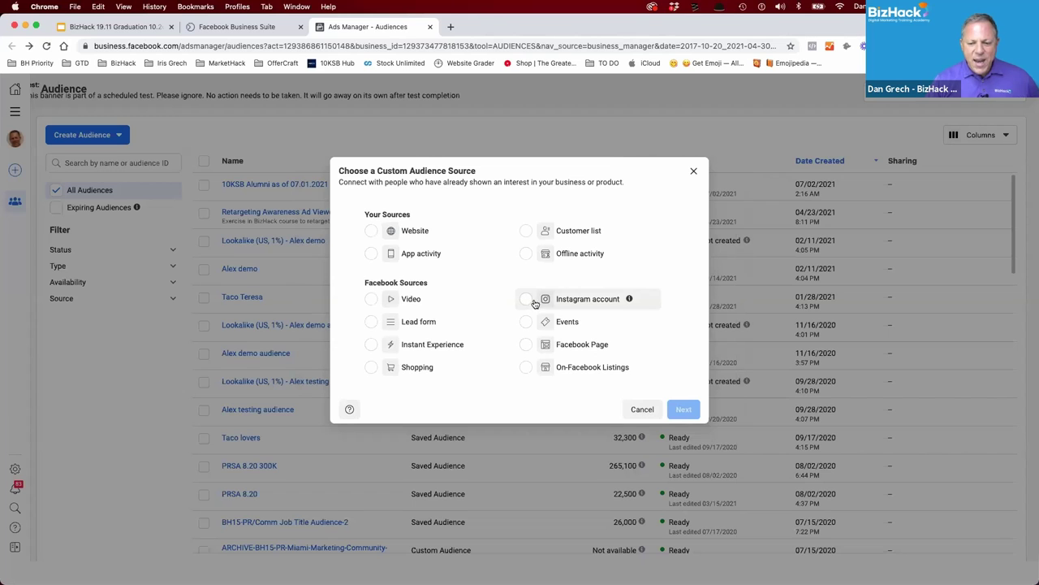
{"action": "left_click", "coordinate": [535, 302]}
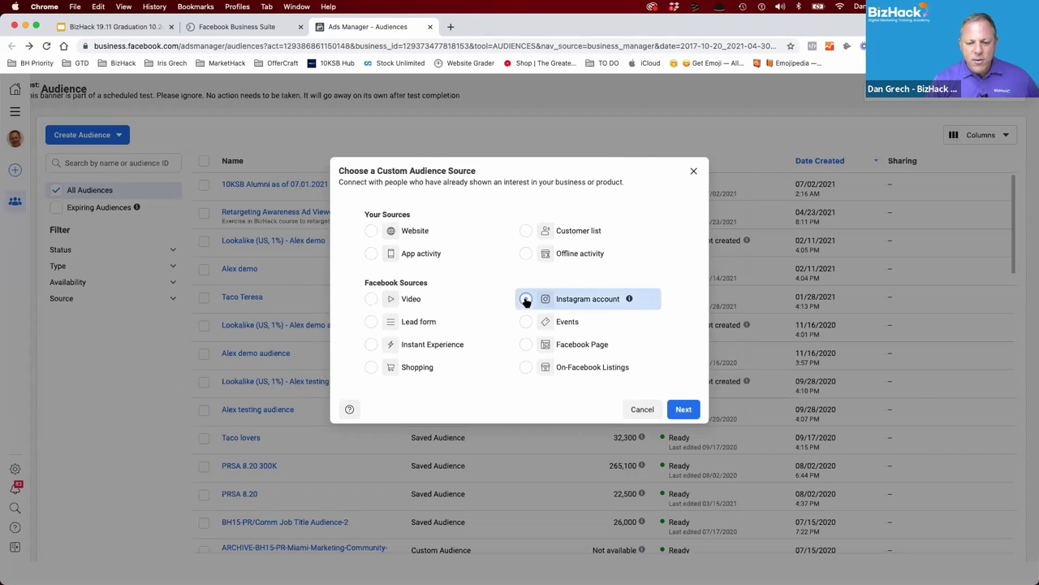
{"action": "left_click", "coordinate": [684, 408]}
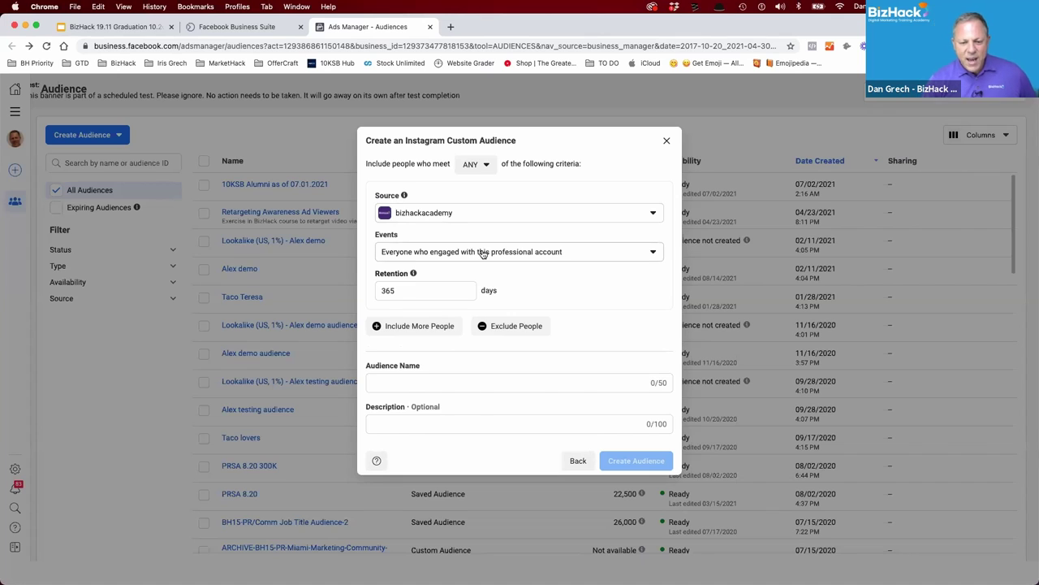
{"action": "left_click", "coordinate": [483, 253]}
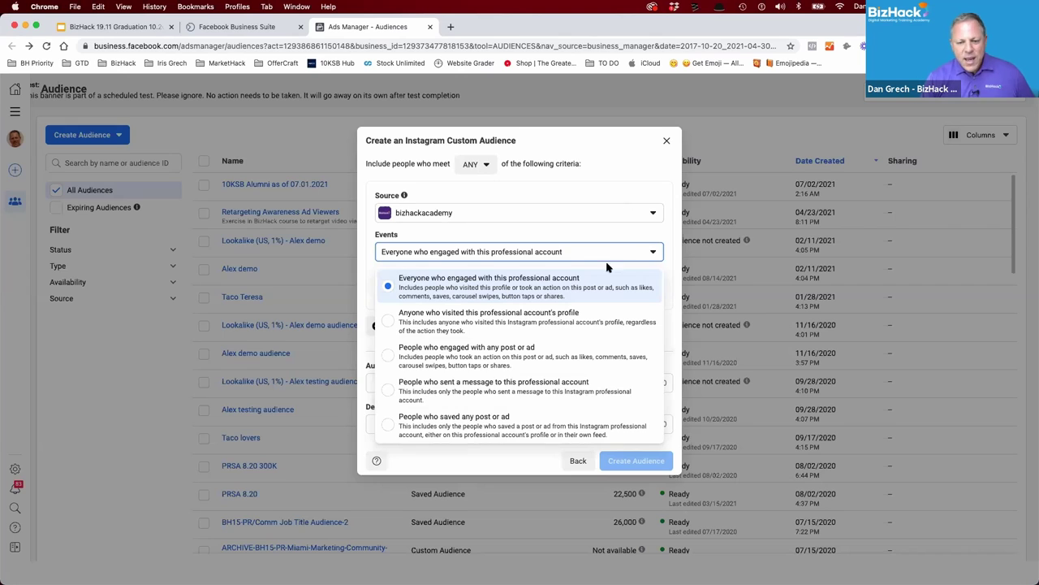
{"action": "left_click", "coordinate": [578, 460]}
{"action": "left_click", "coordinate": [577, 460]}
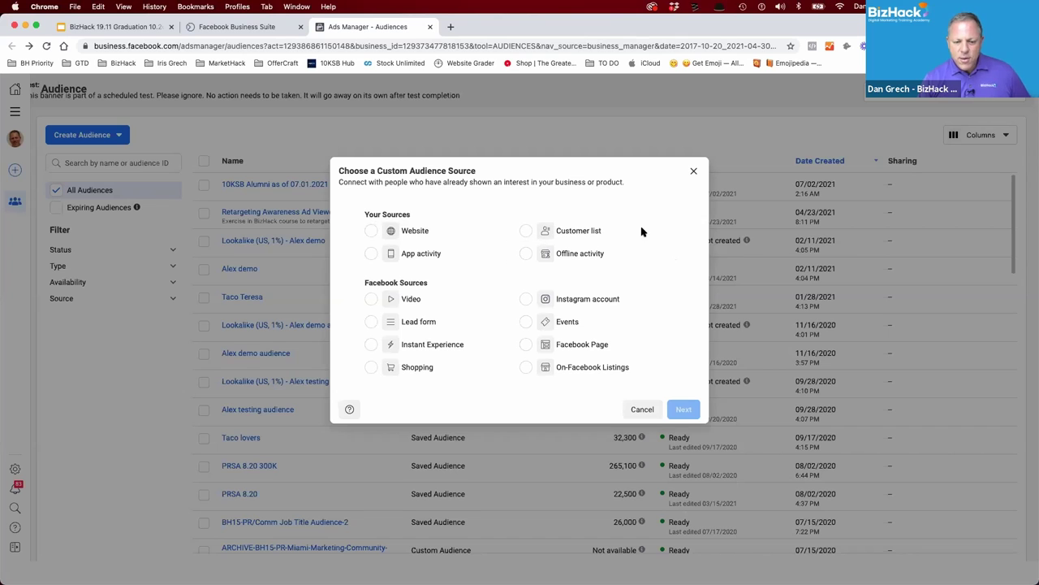
{"action": "left_click", "coordinate": [693, 171]}
Start creating a saved audience and activate its Detailed Targeting search.
{"action": "left_click", "coordinate": [116, 137]}
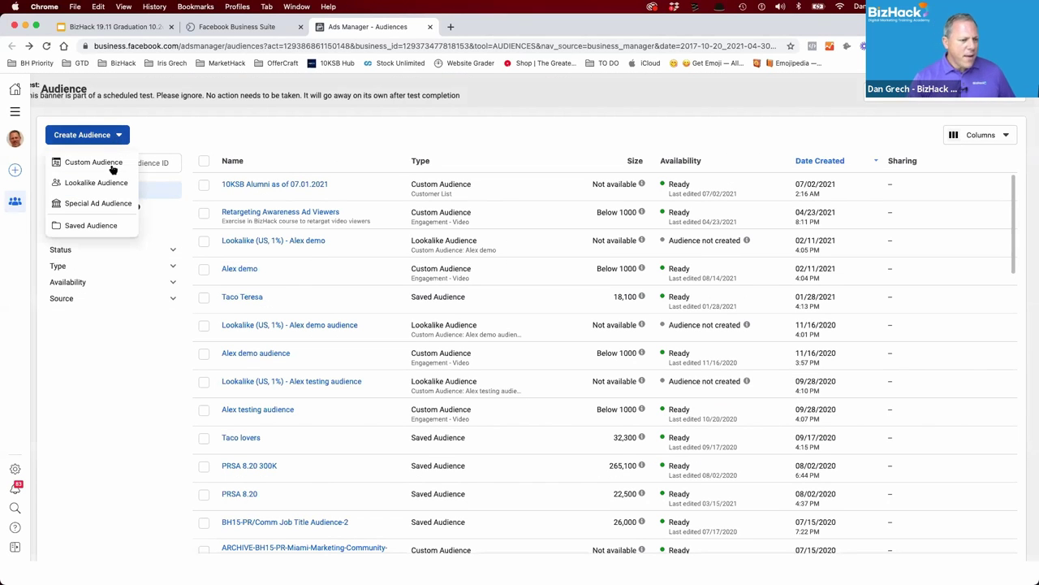
{"action": "left_click", "coordinate": [107, 227]}
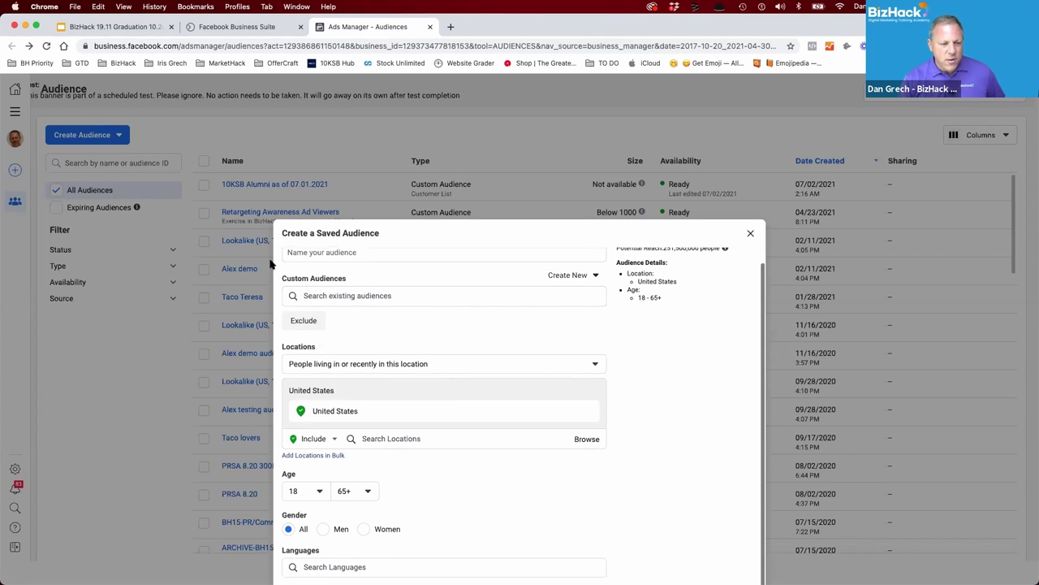
{"action": "scroll", "coordinate": [341, 302], "scroll_direction": "down", "scroll_amount": 2}
{"action": "scroll", "coordinate": [341, 301], "scroll_direction": "down", "scroll_amount": 2}
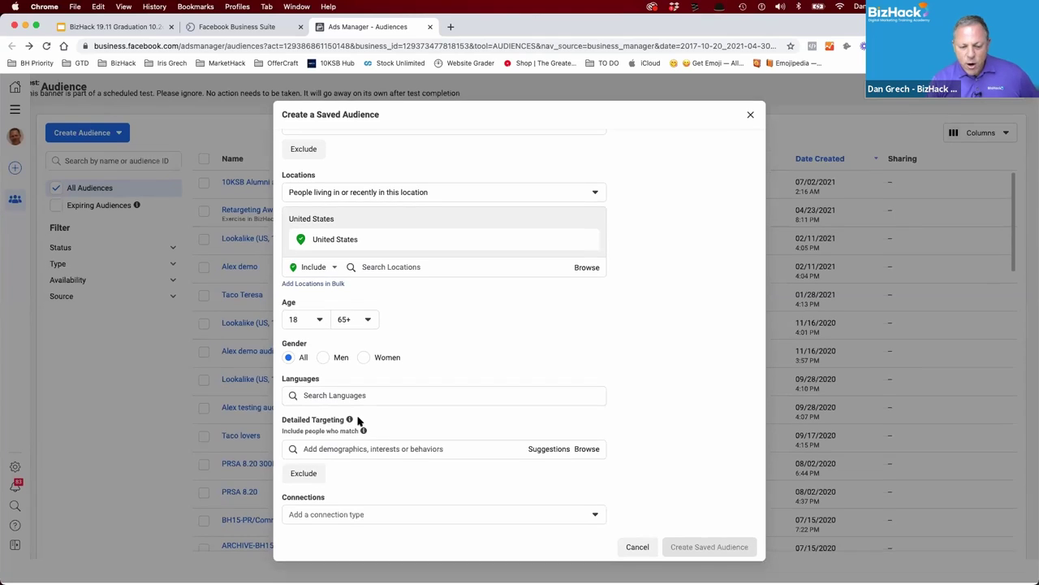
{"action": "left_click", "coordinate": [320, 451]}
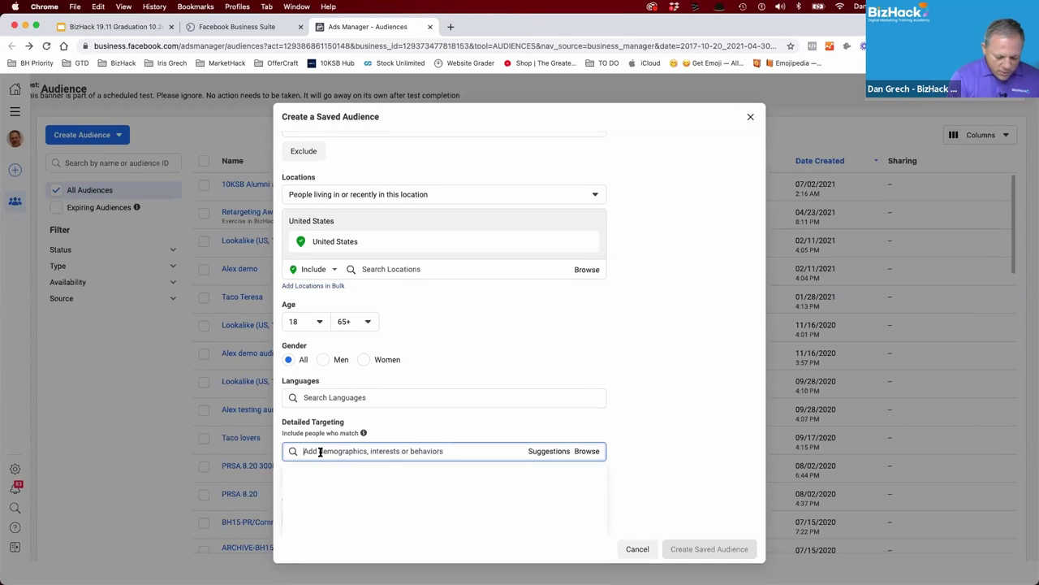
Close the BizHack 19.11 Graduation presentation and return to the saved audience form in Ads Manager.
{"action": "left_click", "coordinate": [116, 26]}
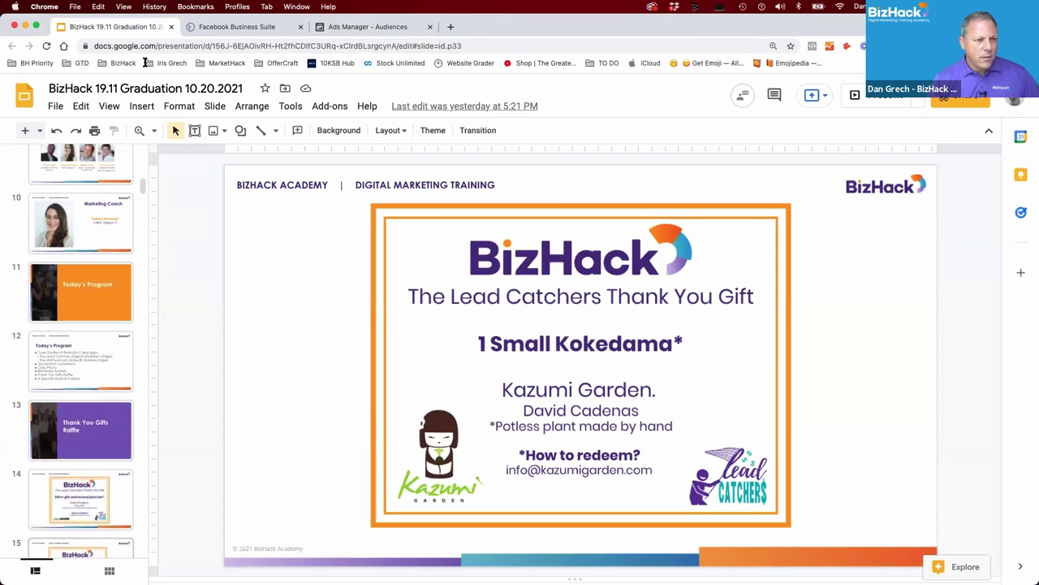
{"action": "left_click", "coordinate": [171, 28]}
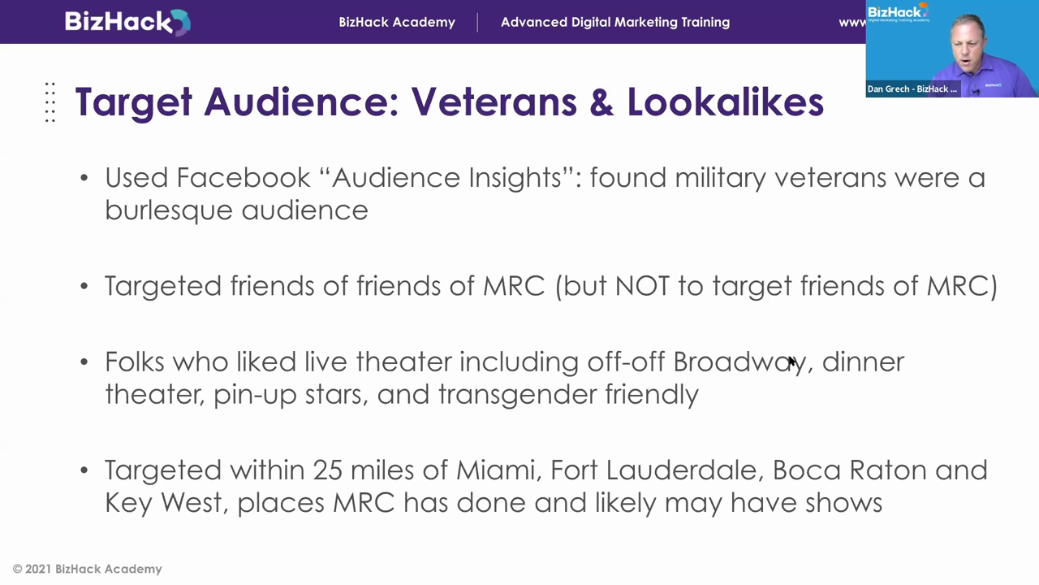
{"action": "key", "text": "ctrl+Left"}
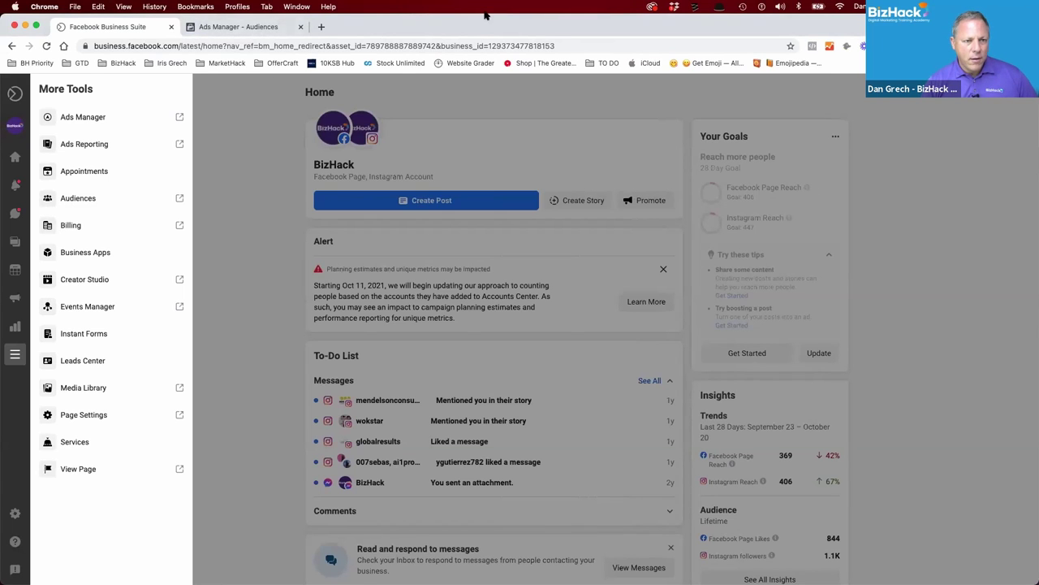
{"action": "left_click", "coordinate": [251, 27]}
Search the detailed targeting for "off-off" and add the Off-Off-Broadway interest to the saved audience.
{"action": "left_click", "coordinate": [321, 397]}
{"action": "left_click", "coordinate": [322, 450]}
{"action": "type", "text": "off off"}
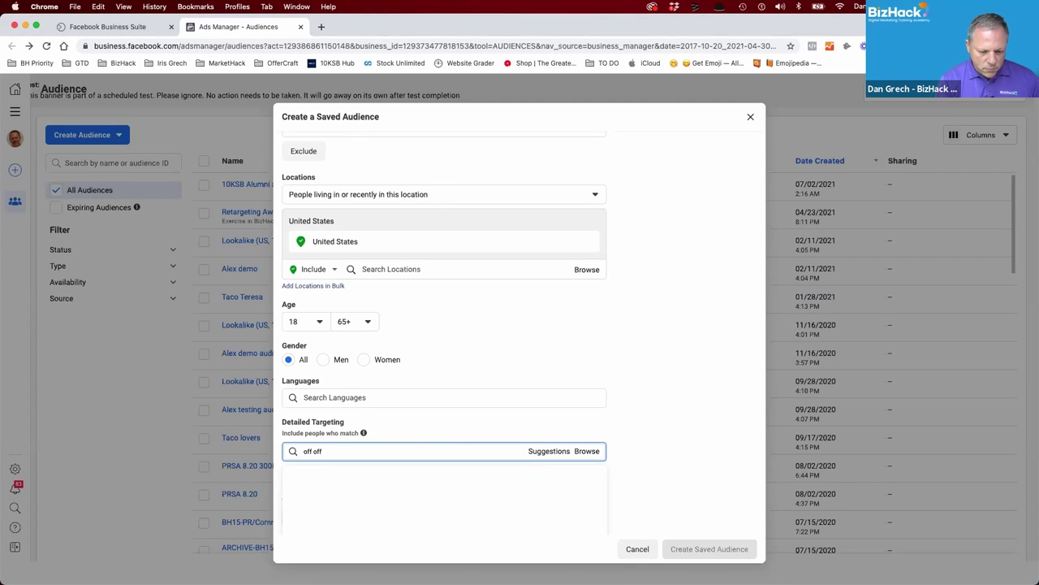
{"action": "scroll", "coordinate": [445, 406], "scroll_direction": "down", "scroll_amount": 2}
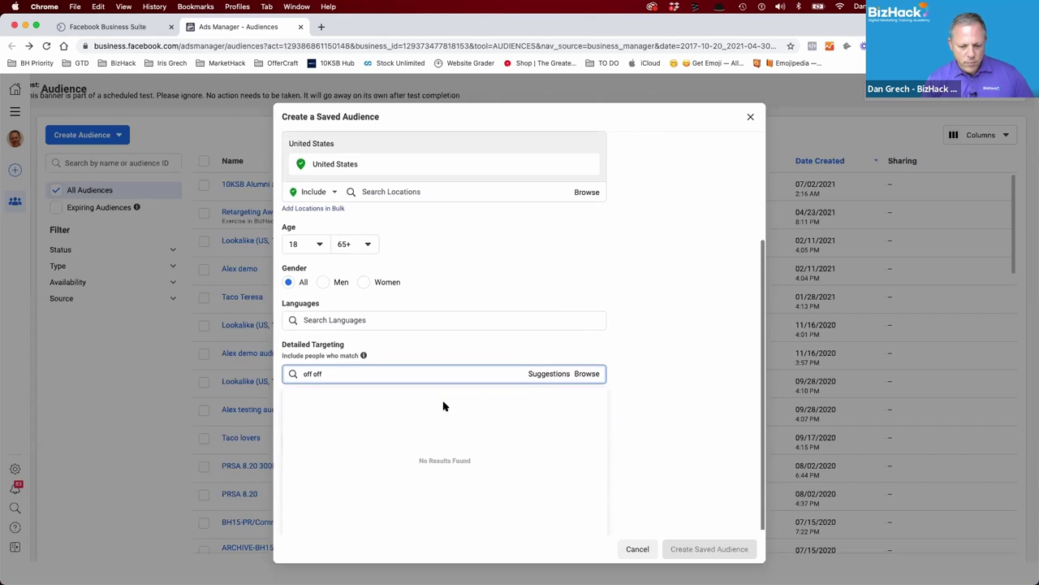
{"action": "triple_click", "coordinate": [368, 368]}
{"action": "key", "text": "Left"}
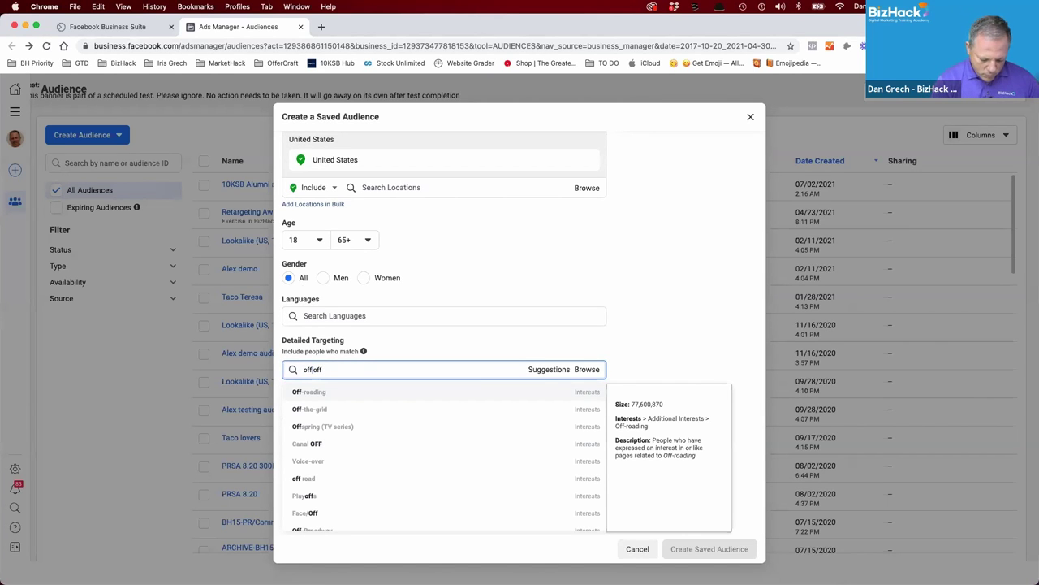
{"action": "type", "text": "-"}
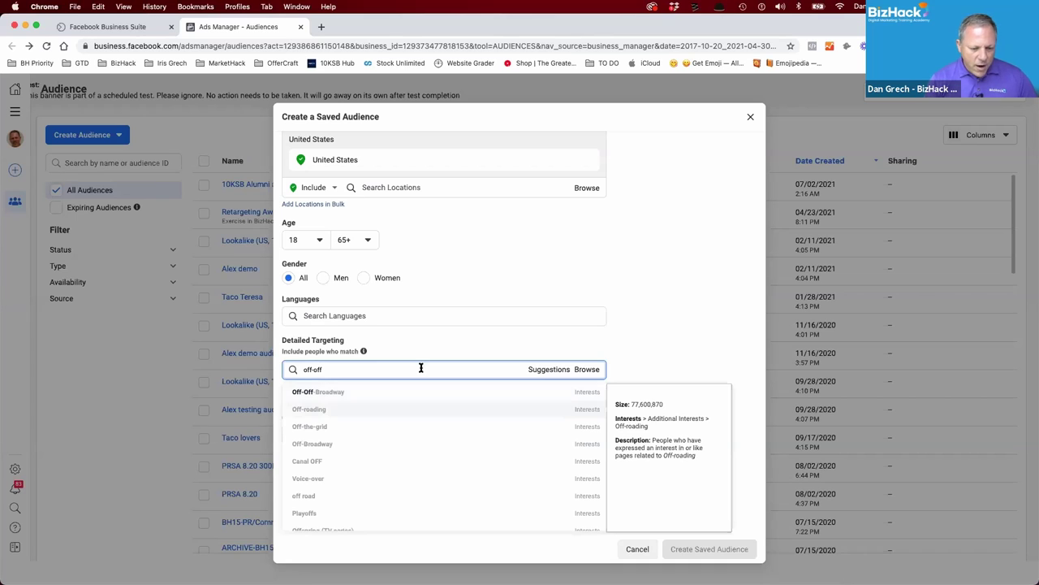
{"action": "left_click", "coordinate": [354, 391]}
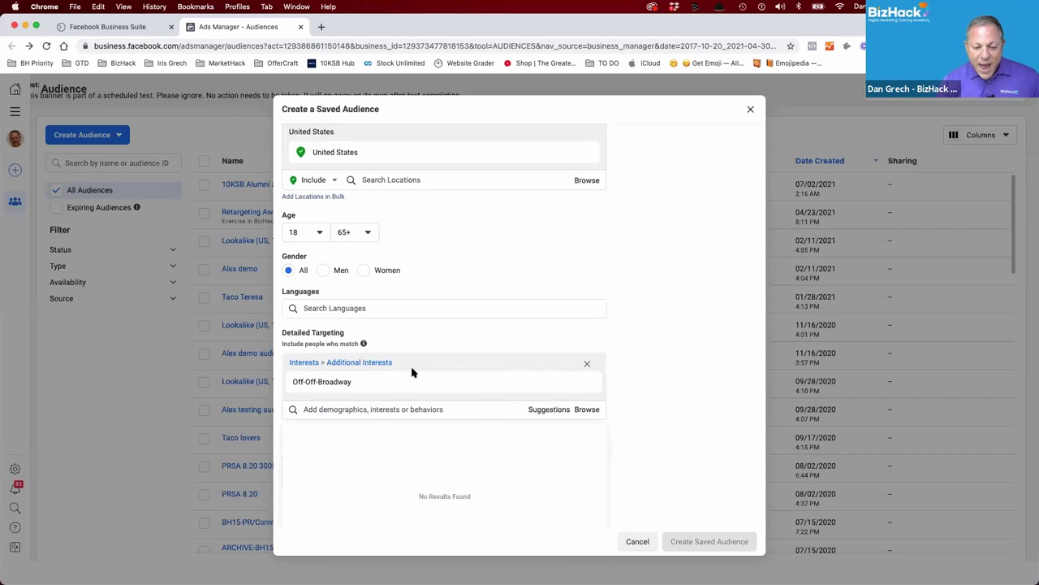
Add the Pin-up girl and Curvy and Rocker Pinups interests to the audience's detailed targeting.
{"action": "type", "text": "pl"}
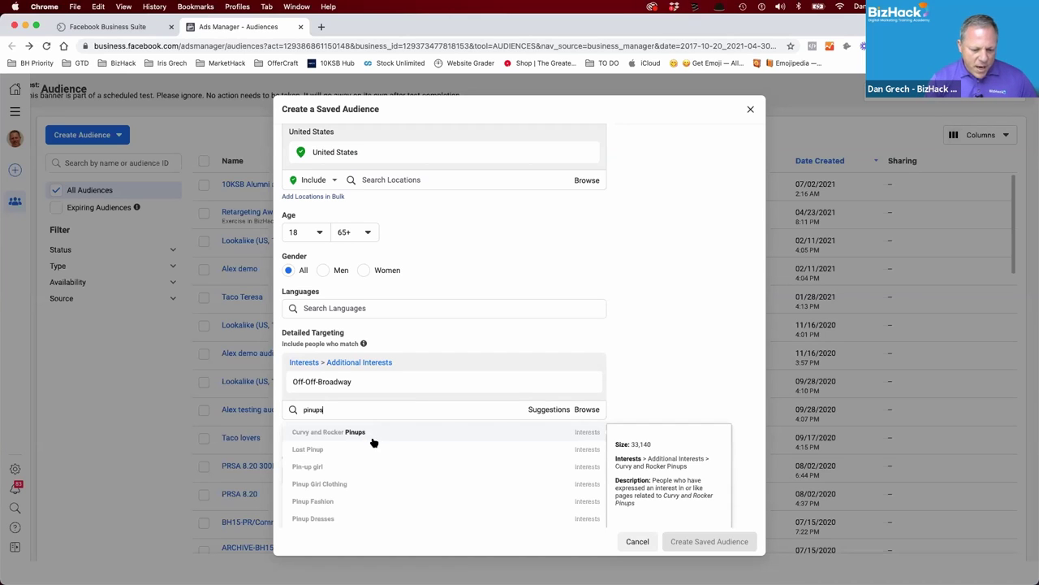
{"action": "key", "text": "BackSpace"}
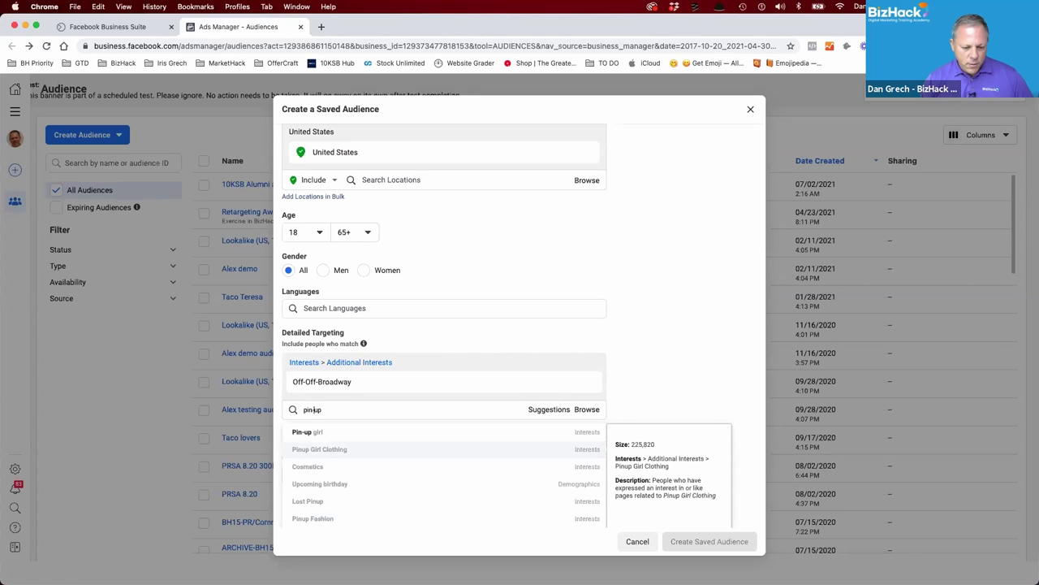
{"action": "left_click", "coordinate": [317, 433]}
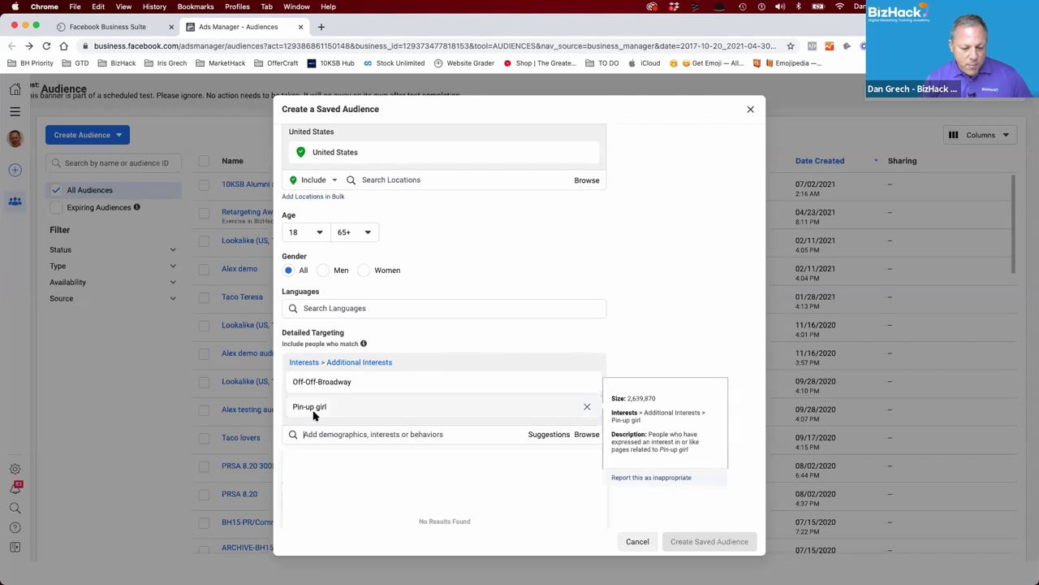
{"action": "type", "text": "pinup"}
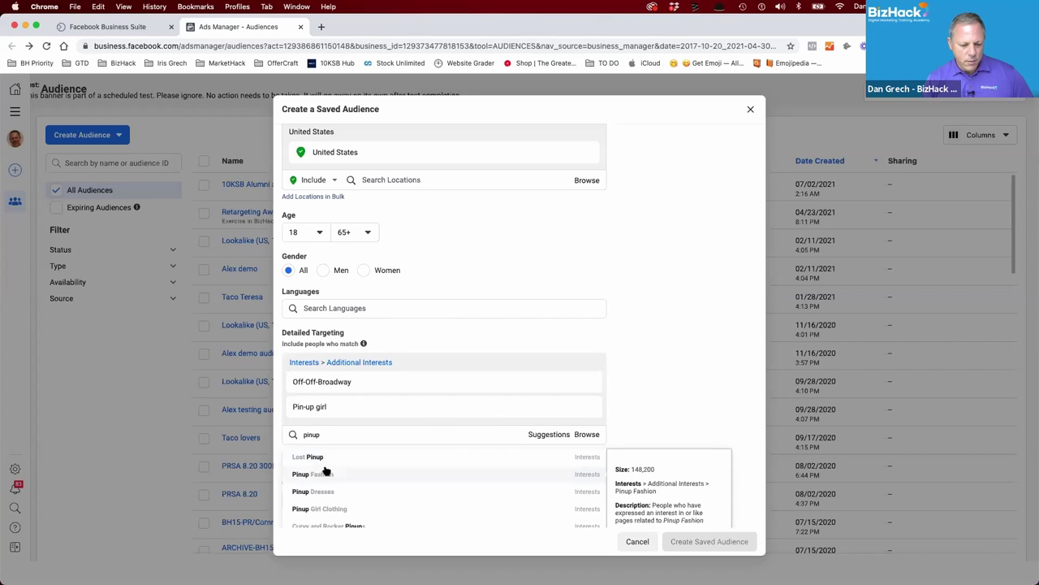
{"action": "scroll", "coordinate": [325, 471], "scroll_direction": "down", "scroll_amount": 1}
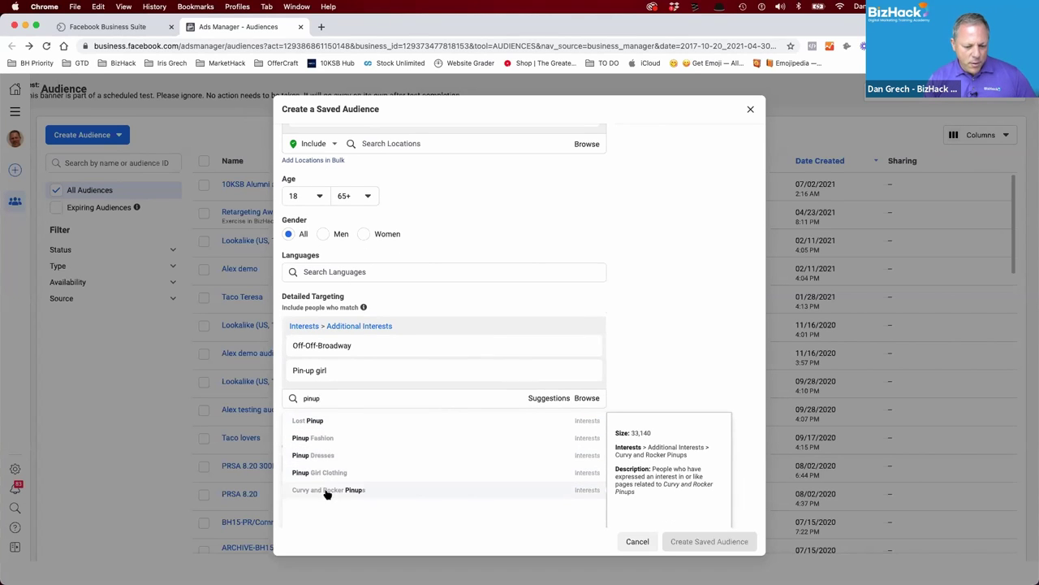
{"action": "left_click", "coordinate": [325, 491]}
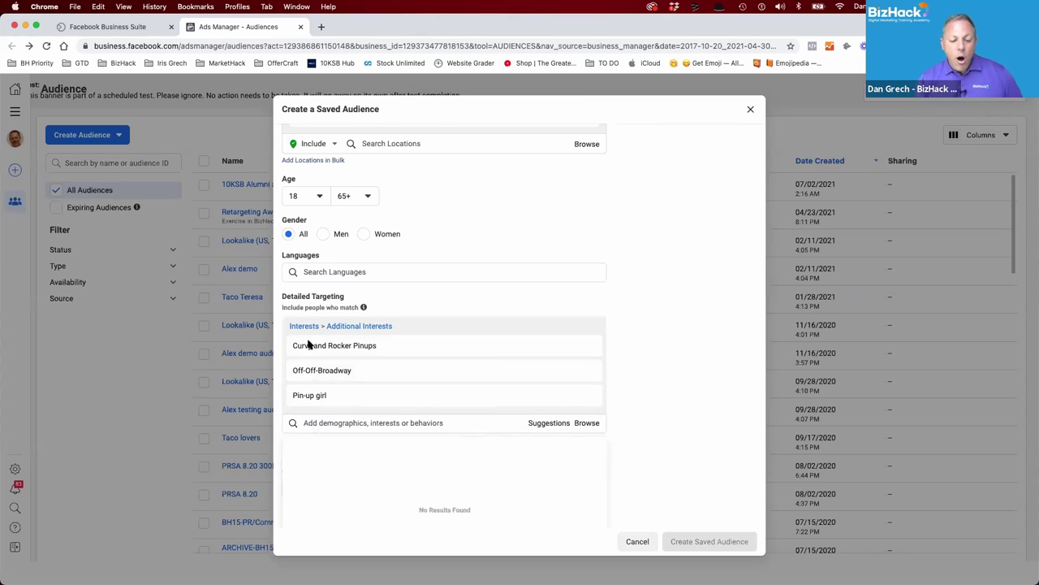
Restrict the saved audience to men with an age range of 35 to 55.
{"action": "scroll", "coordinate": [429, 406], "scroll_direction": "down", "scroll_amount": 1}
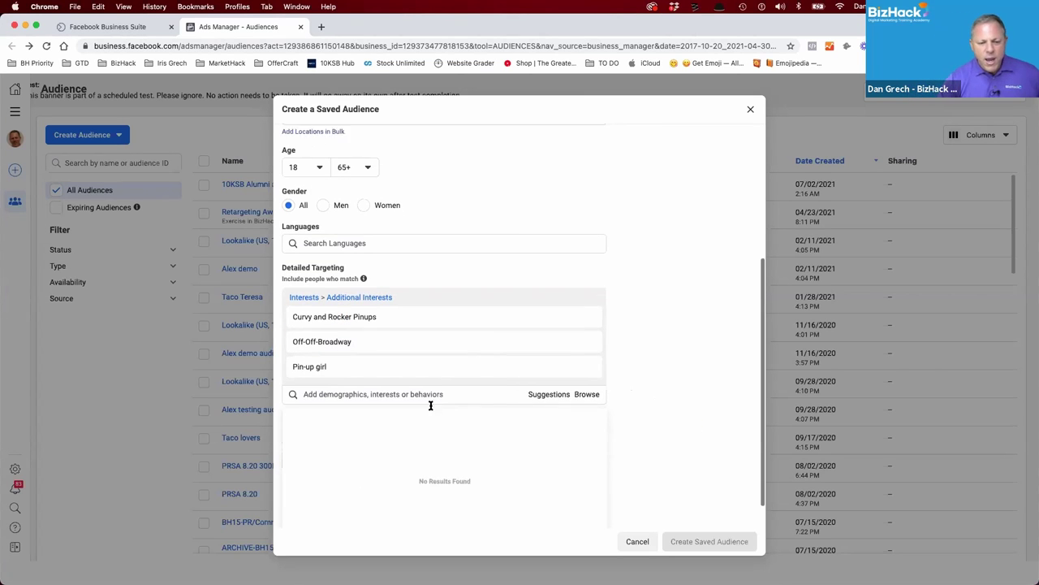
{"action": "scroll", "coordinate": [320, 203], "scroll_direction": "up", "scroll_amount": 2}
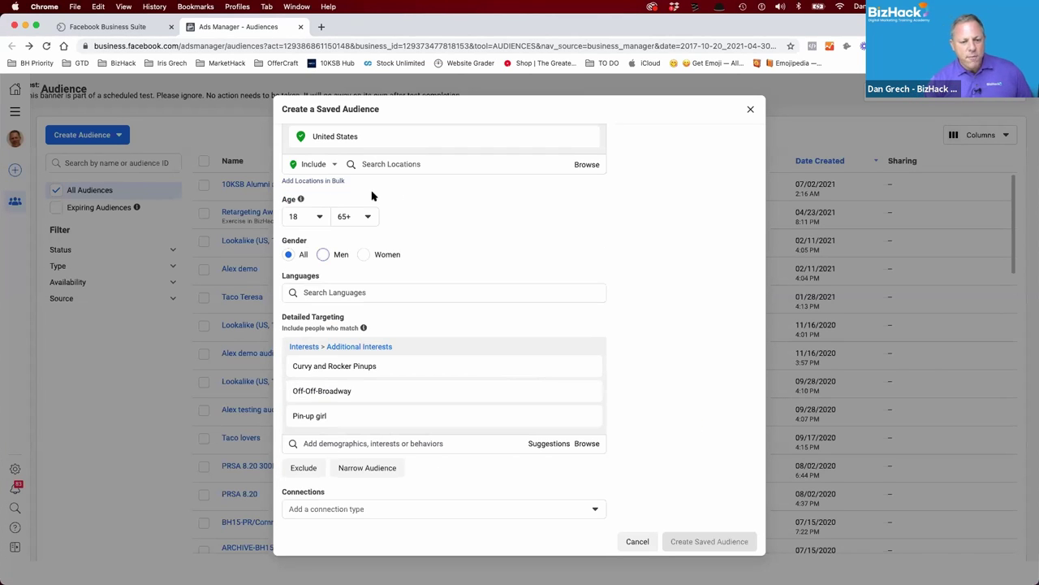
{"action": "left_click", "coordinate": [332, 258]}
{"action": "left_click", "coordinate": [318, 216]}
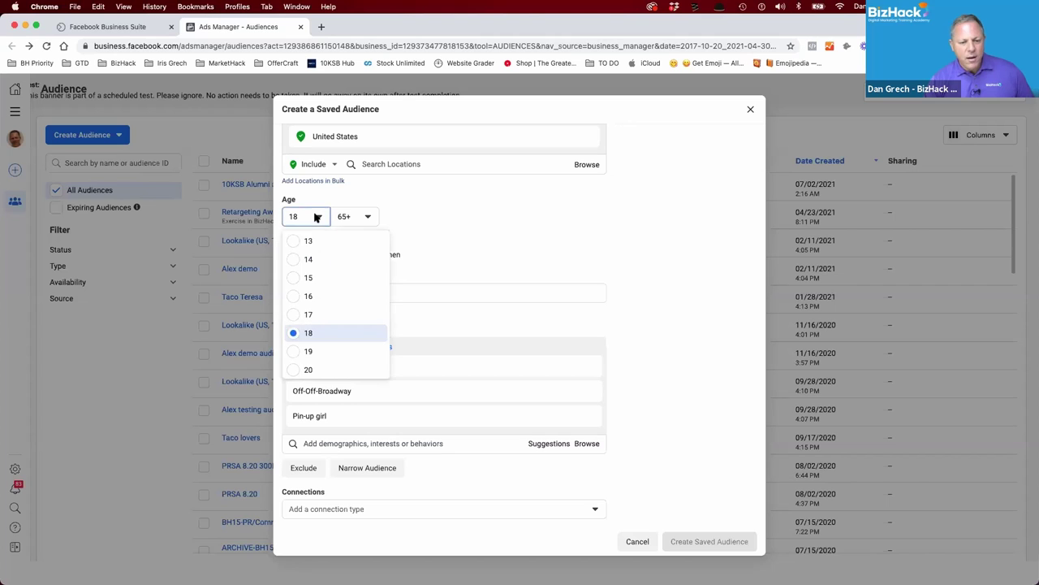
{"action": "scroll", "coordinate": [323, 312], "scroll_direction": "down", "scroll_amount": 5}
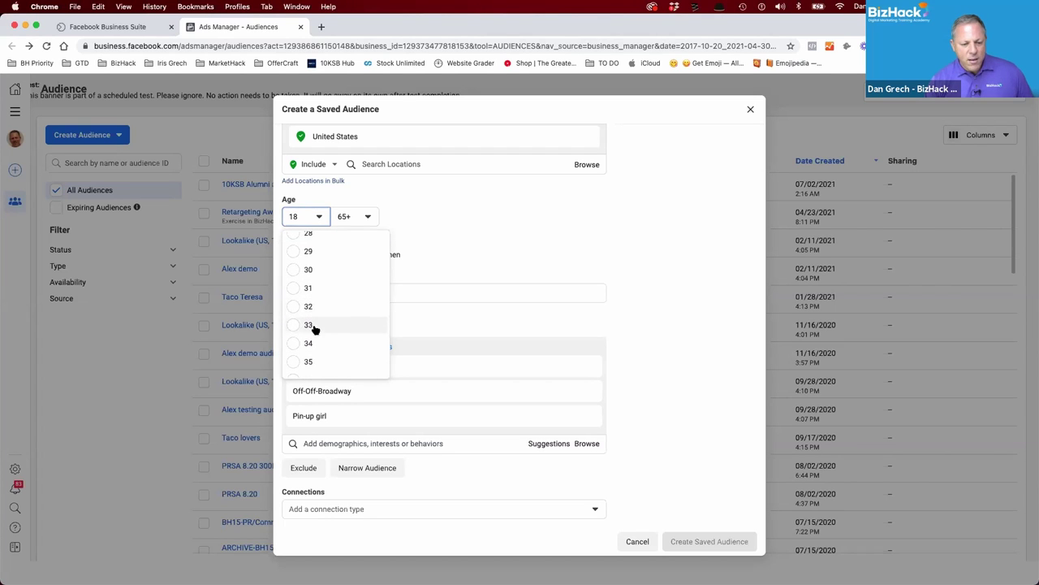
{"action": "left_click", "coordinate": [304, 362]}
{"action": "left_click", "coordinate": [361, 217]}
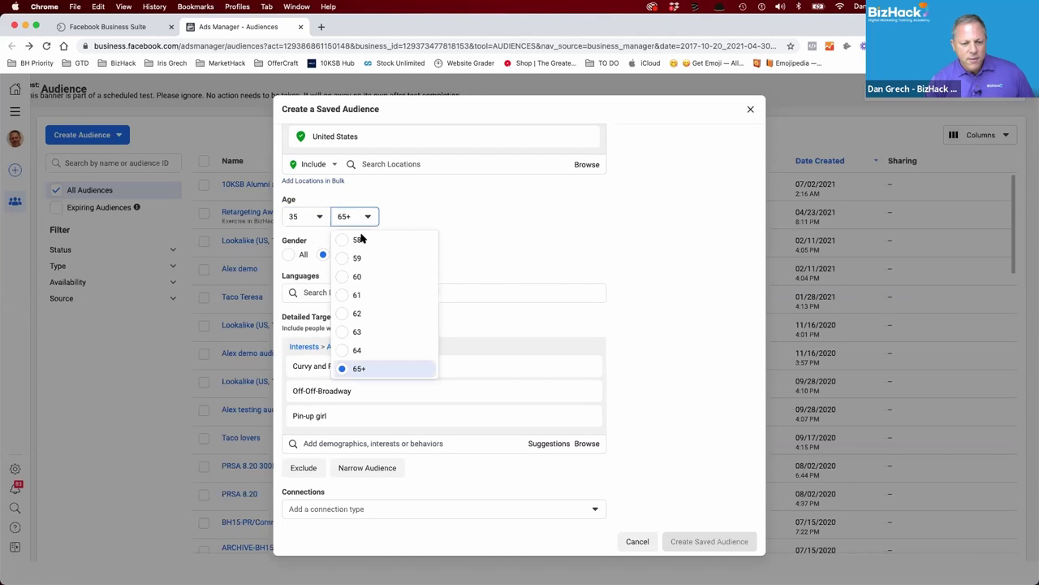
{"action": "scroll", "coordinate": [357, 328], "scroll_direction": "up", "scroll_amount": 2}
{"action": "left_click", "coordinate": [343, 267]}
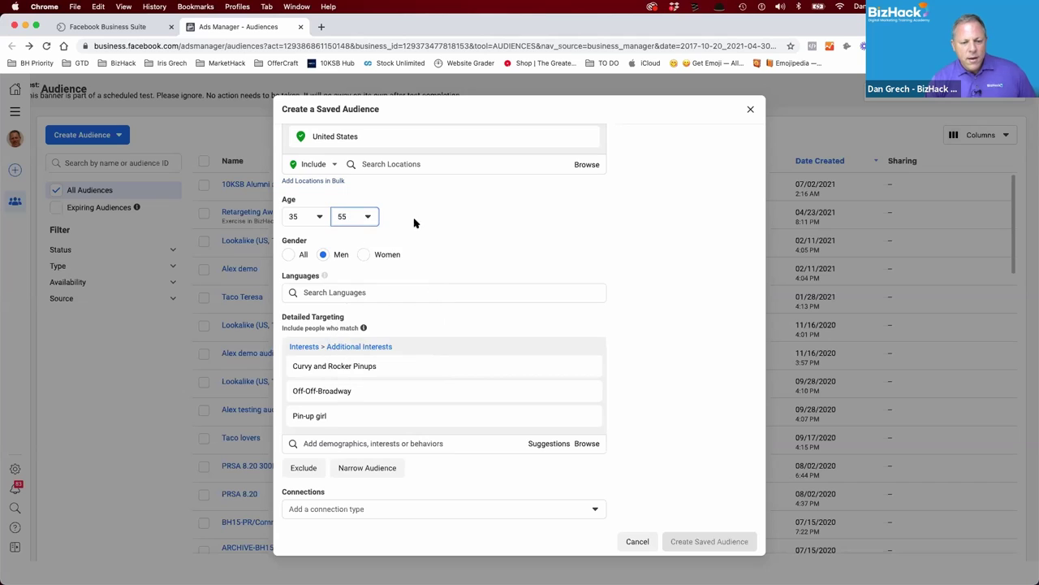
Set the audience location to the Wynwood, Florida neighborhood, then check its place on the map and the audience's potential reach.
{"action": "scroll", "coordinate": [412, 223], "scroll_direction": "up", "scroll_amount": 2}
{"action": "scroll", "coordinate": [412, 223], "scroll_direction": "up", "scroll_amount": 1}
{"action": "left_click", "coordinate": [341, 212]}
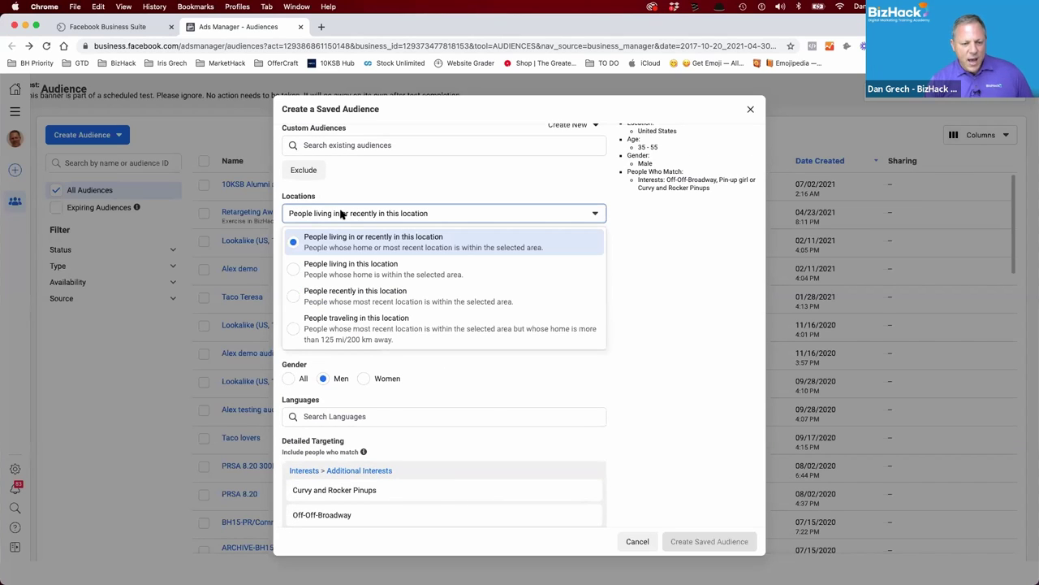
{"action": "left_click", "coordinate": [377, 215]}
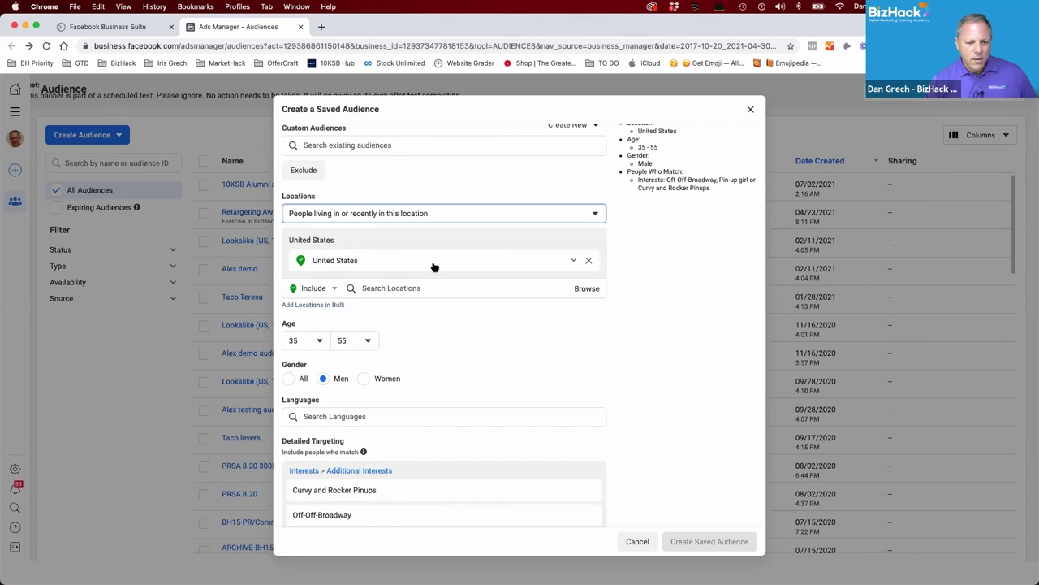
{"action": "left_click", "coordinate": [357, 288]}
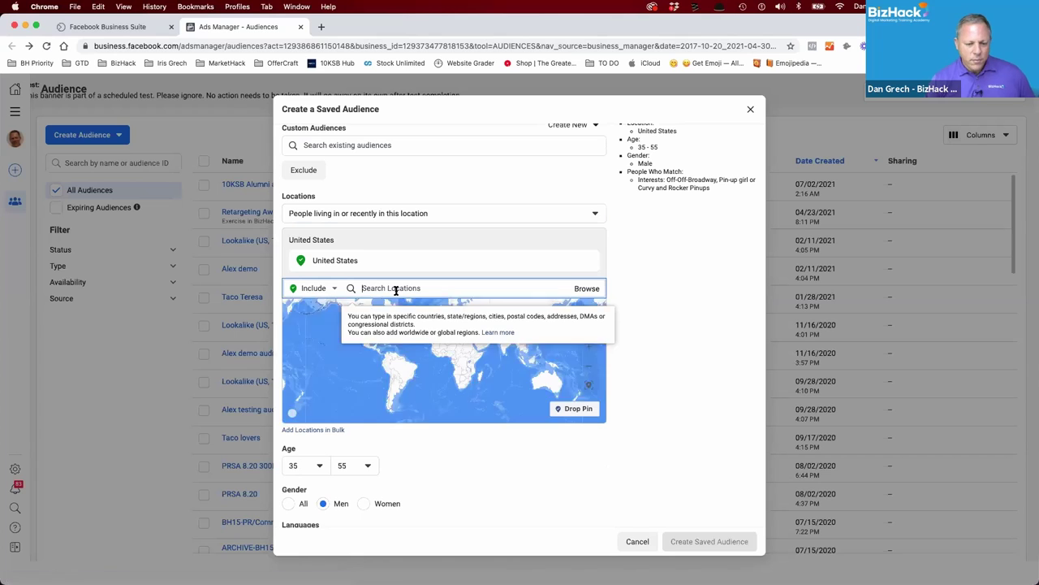
{"action": "type", "text": "st"}
{"action": "key", "text": "BackSpace"}
{"action": "key", "text": "BackSpace"}
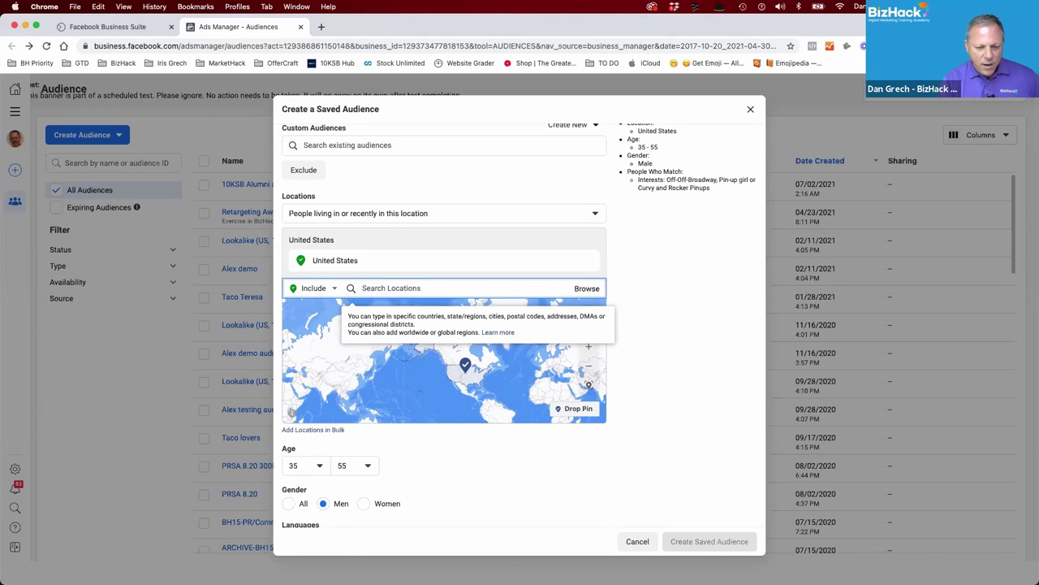
{"action": "type", "text": "wynwood, fl"}
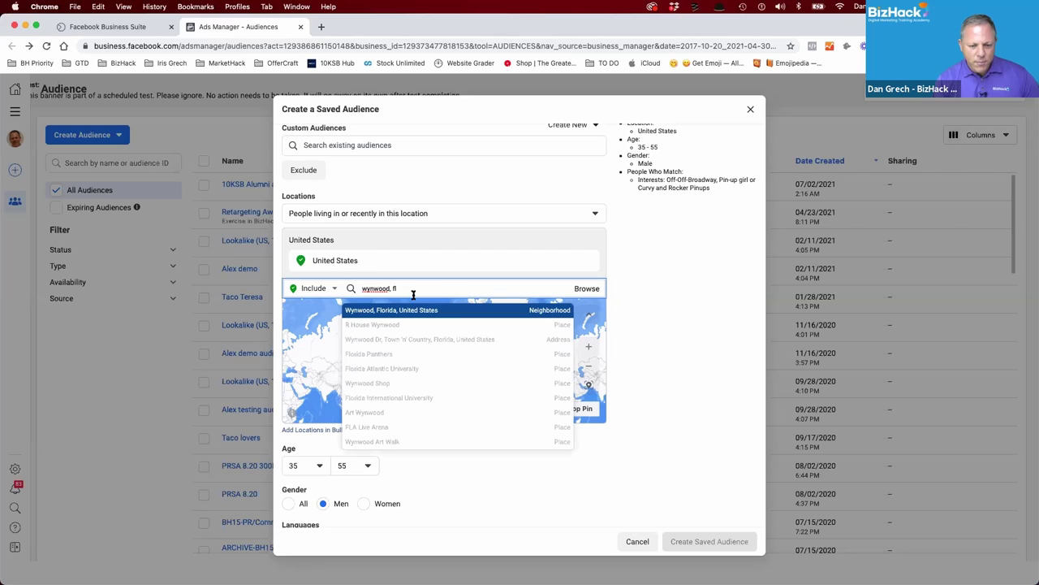
{"action": "left_click", "coordinate": [414, 311]}
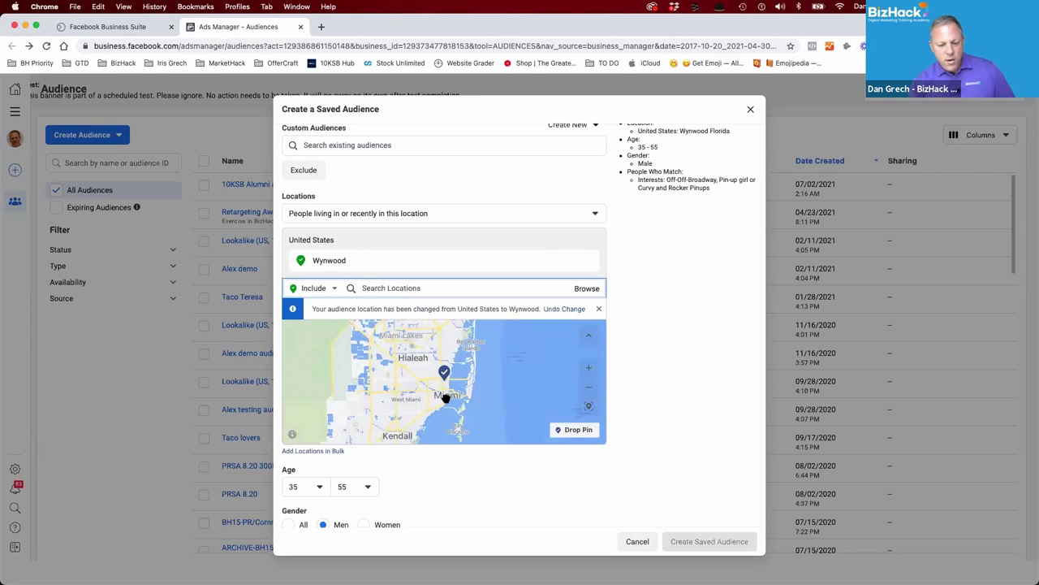
{"action": "left_click", "coordinate": [648, 336]}
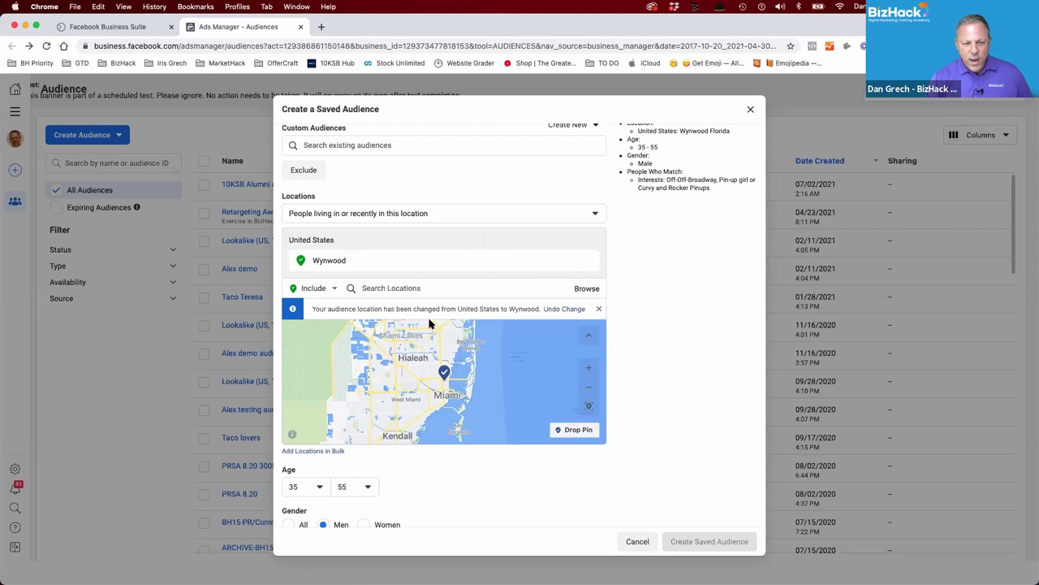
{"action": "scroll", "coordinate": [434, 371], "scroll_direction": "down", "scroll_amount": 5}
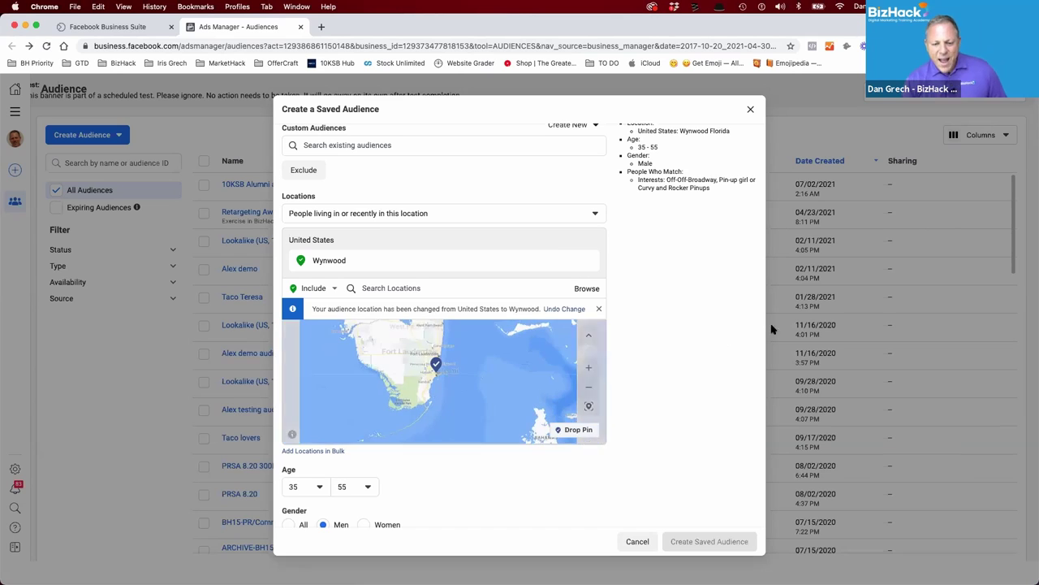
{"action": "scroll", "coordinate": [689, 336], "scroll_direction": "up", "scroll_amount": 2}
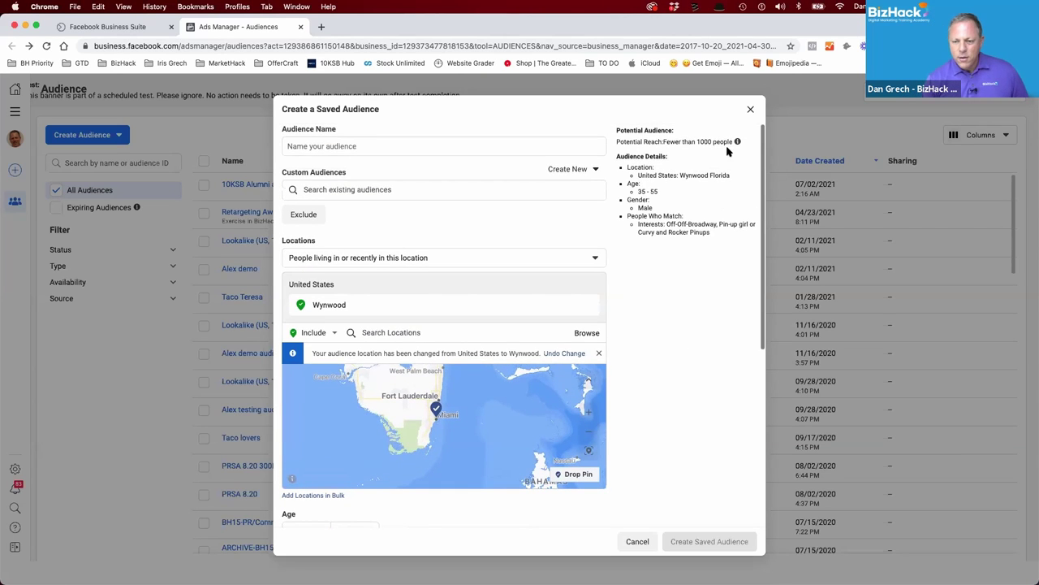